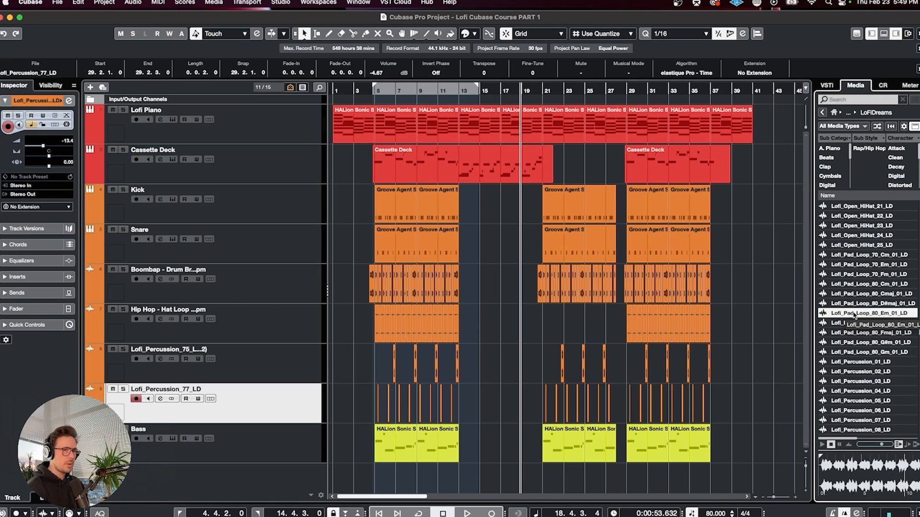
Add the Lofi_Pad_Loop_80_Em_01_LD loop from the media browser onto a new track in the arrangement.
left_click_drag(852, 315, 675, 455)
left_click_drag(676, 455, 628, 479)
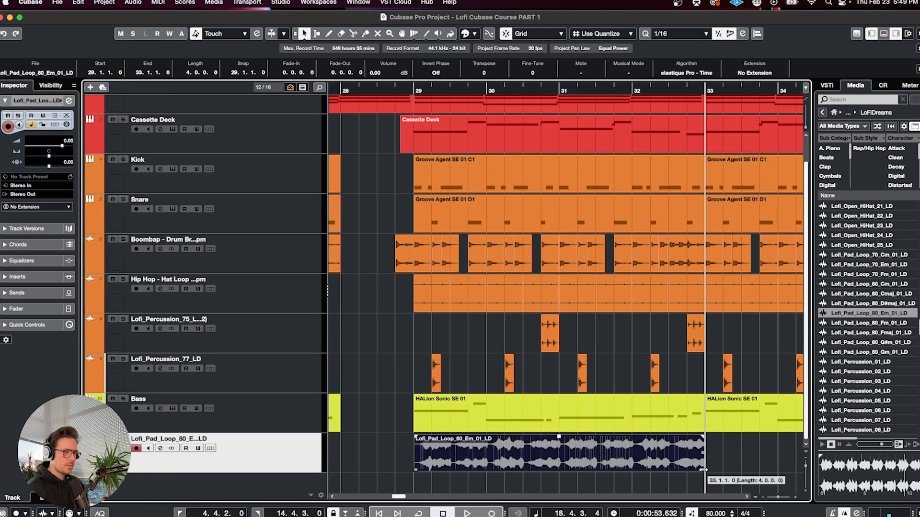
left_click_drag(704, 471, 454, 477)
Trim the pad event so it starts at bar 29 and add a fade-out at its end.
key("h")
key("h")
key("h")
left_click_drag(564, 455, 535, 456)
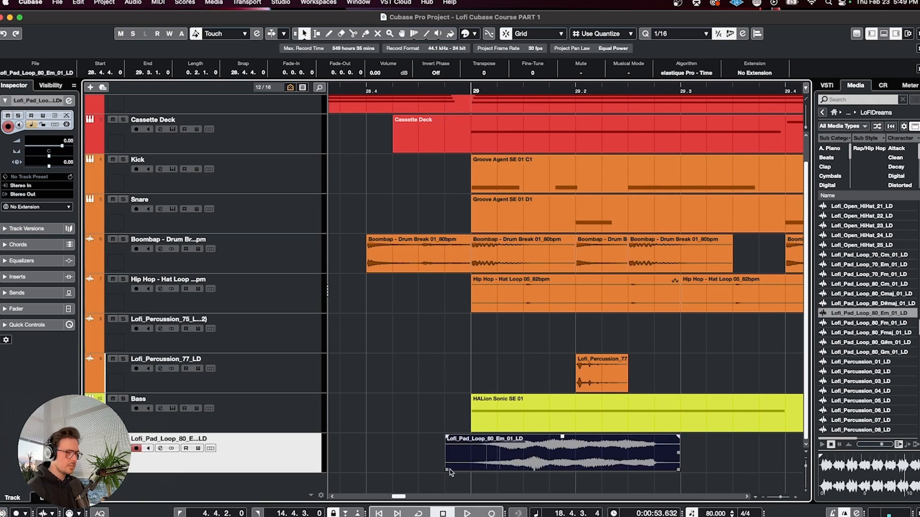
left_click_drag(652, 437, 607, 437)
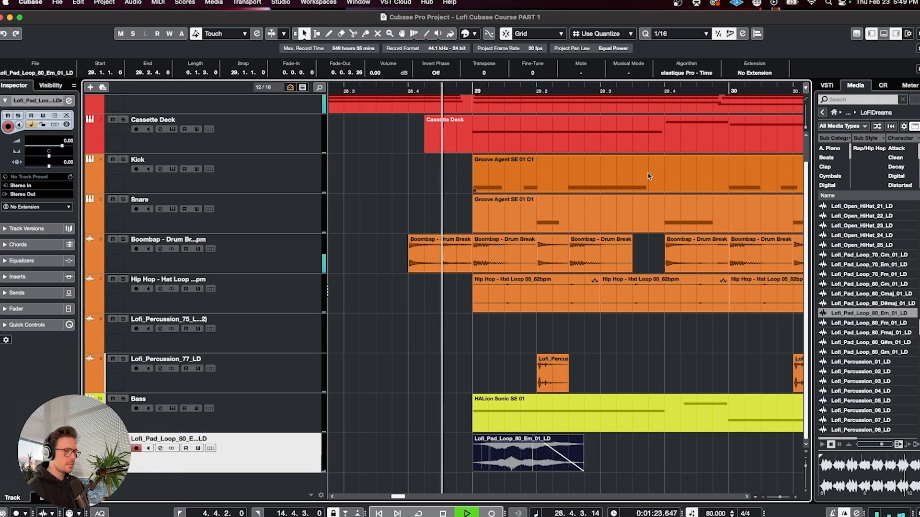
Transpose the pad event down 3 semitones and audition it with the beat.
left_click(766, 292)
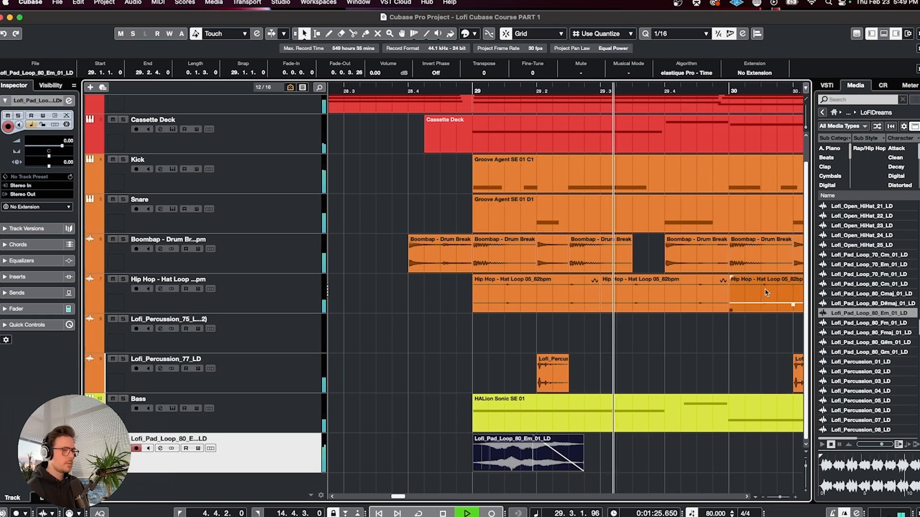
left_click(526, 452)
key("space")
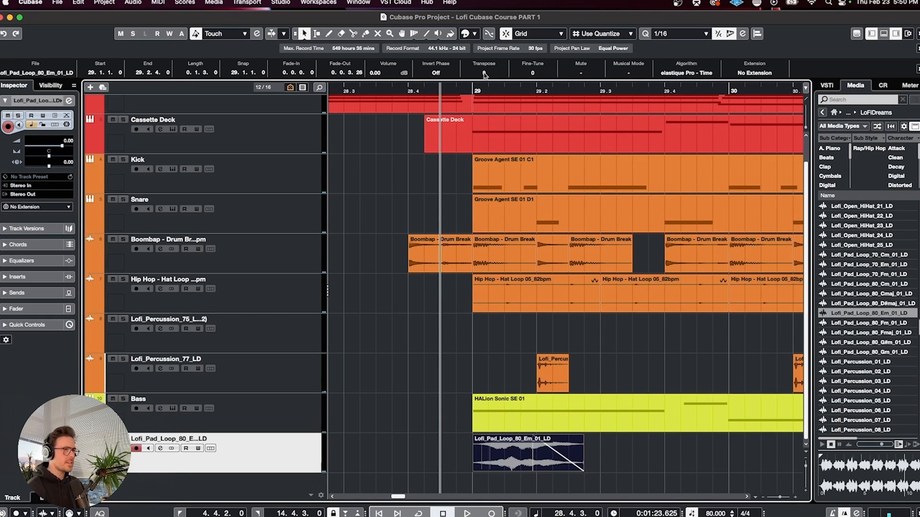
key("space")
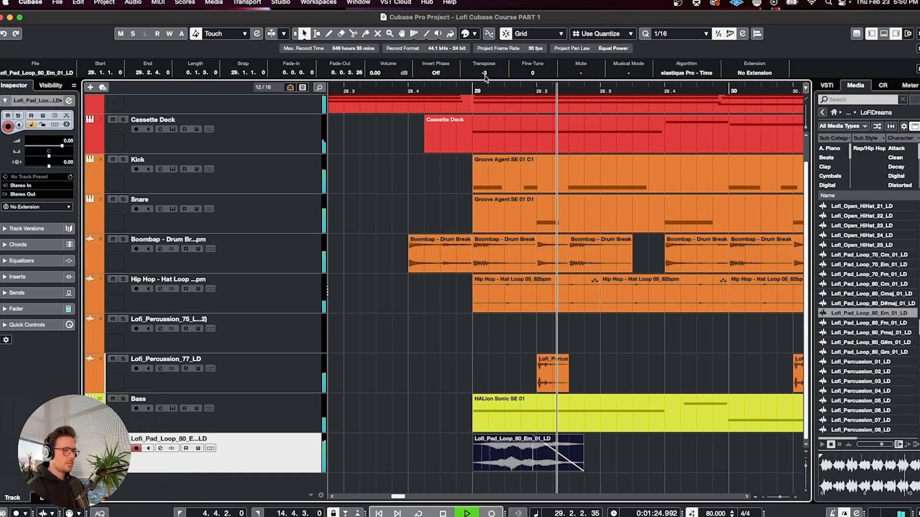
key("space")
left_click(554, 261)
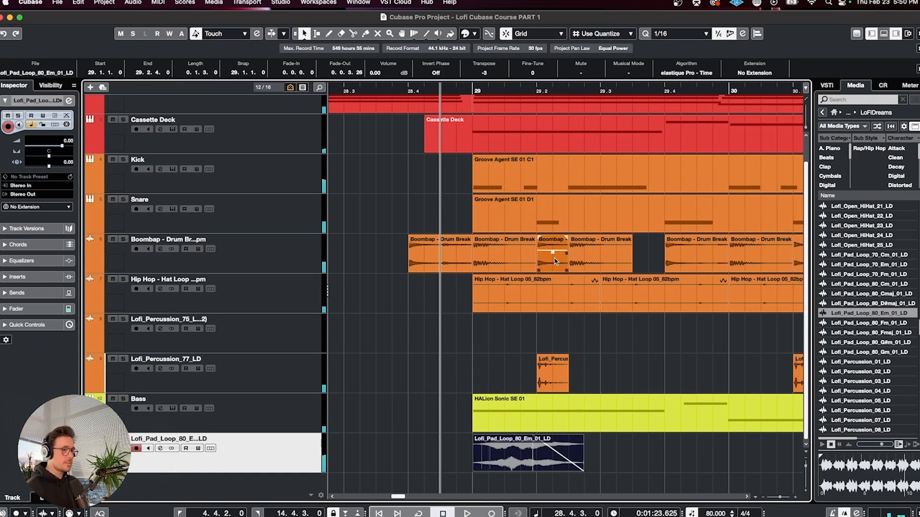
Lengthen the pad event to two beats so it ends at bar 30.
left_click_drag(587, 455, 599, 452)
key("space")
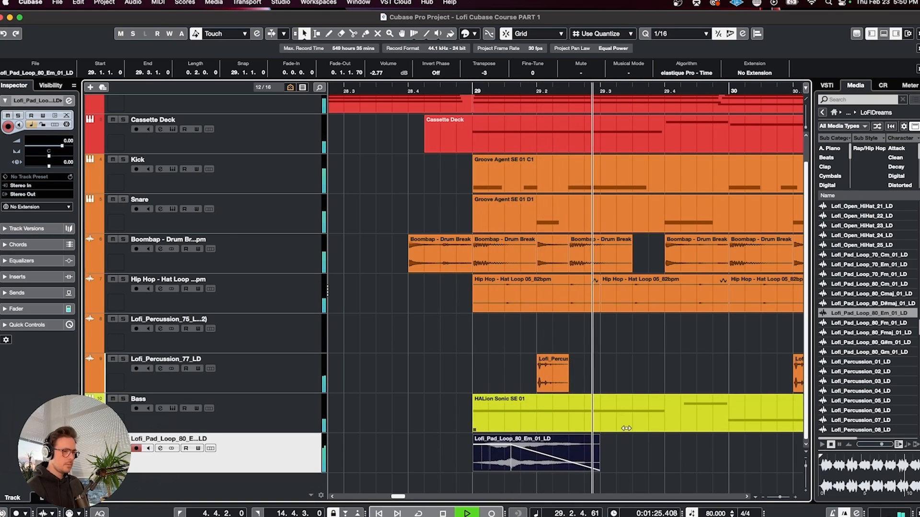
key("g")
key("g")
key("space")
Copy the pad event to bar 33 on the pad track.
key("g")
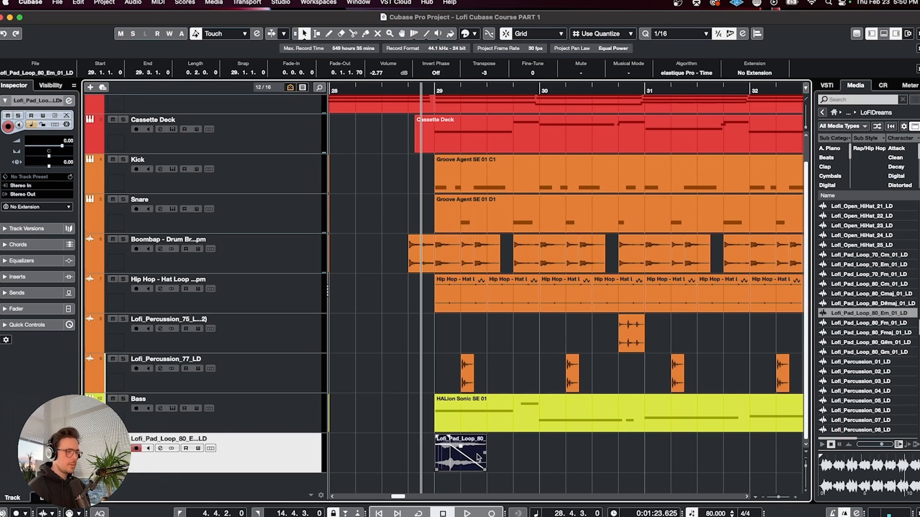
key("g")
key("g")
key("g")
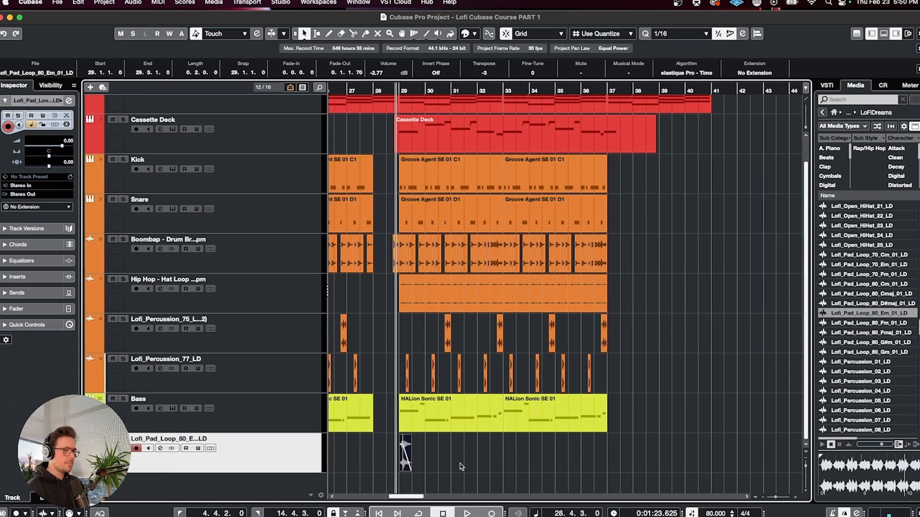
scroll(439, 466, "up", 1)
scroll(432, 461, "up", 1)
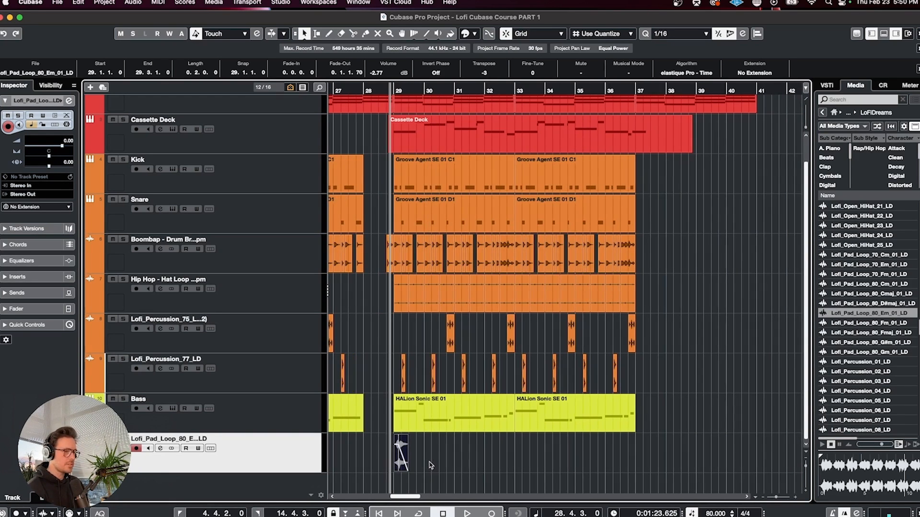
left_click_drag(618, 452, 348, 449)
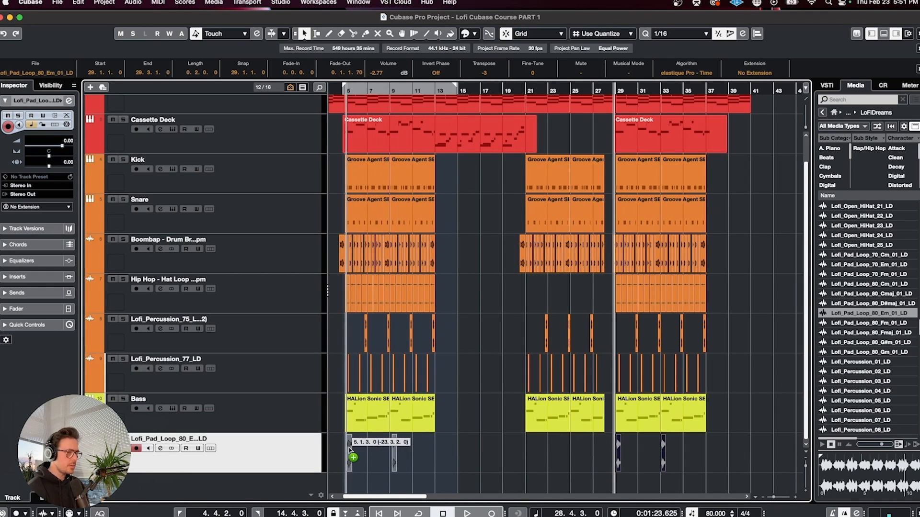
scroll(610, 465, "right", 4)
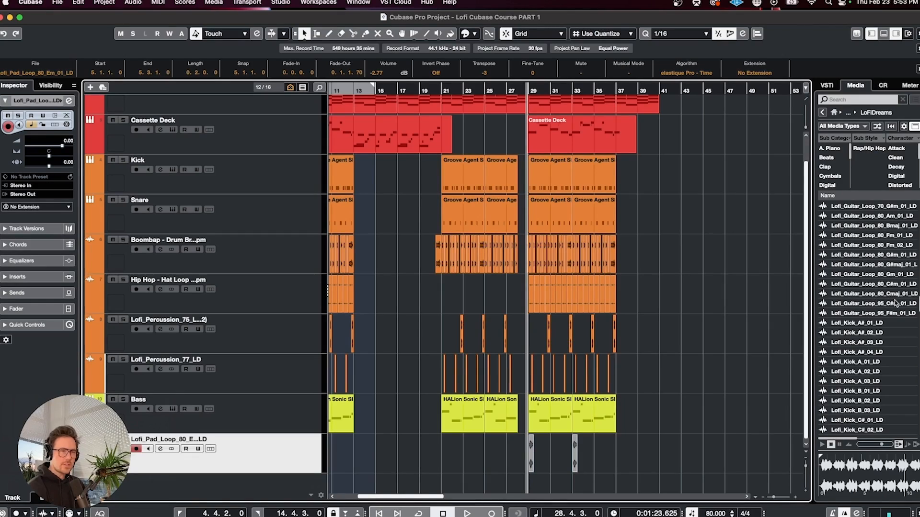
Add the Lofi_Guitar_Loop_95_C#m_01_LD loop from the media browser onto a new track around bar 32.
left_click(894, 303)
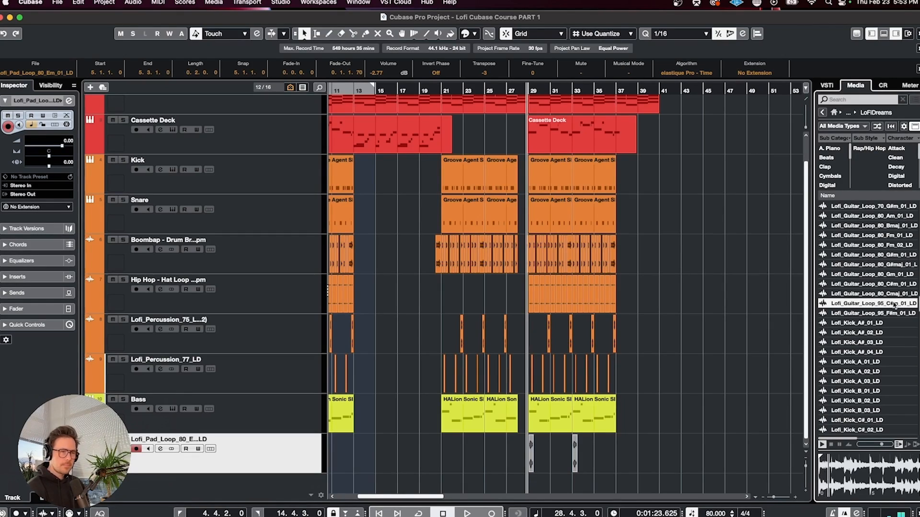
left_click_drag(893, 304, 847, 305)
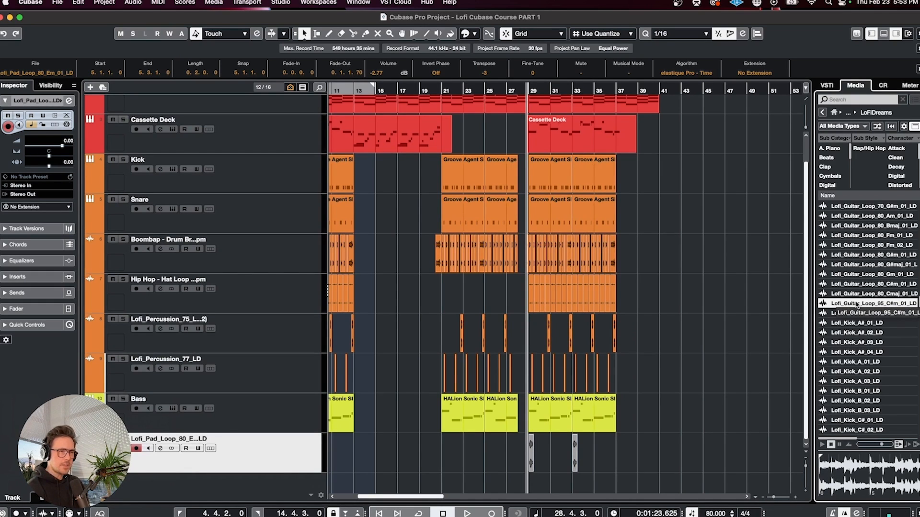
left_click_drag(771, 365, 628, 450)
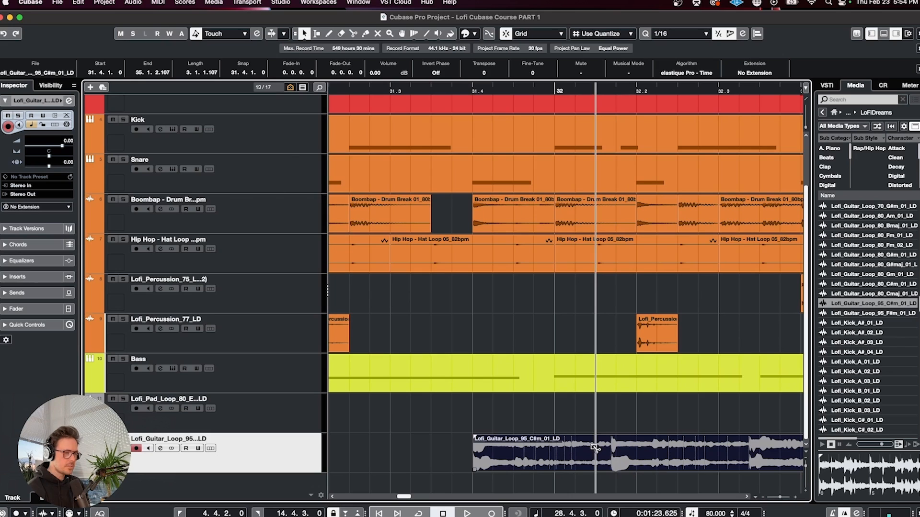
Cut the guitar event down to a short slice, deleting the rest, trimming its start and adding a fade-out.
left_click(595, 448, "alt")
key("Delete")
scroll(596, 436, "down", 1)
left_click_drag(594, 436, 591, 436)
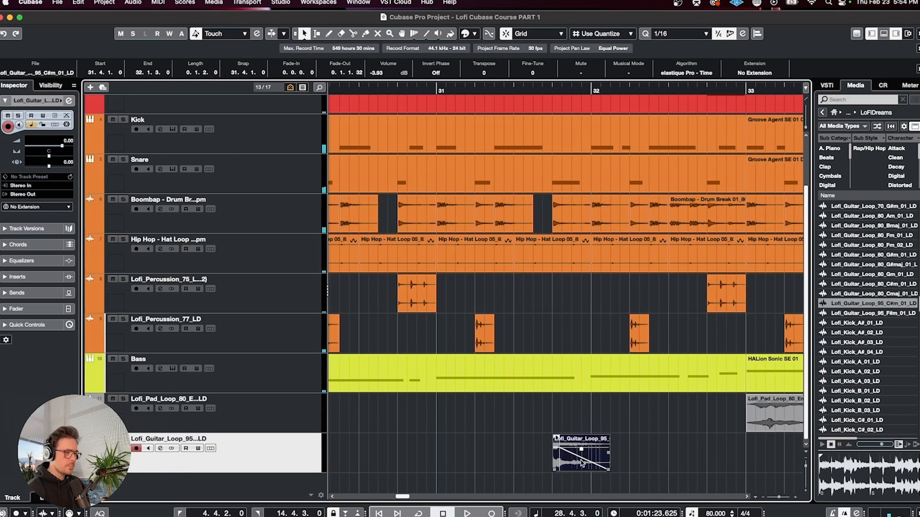
left_click_drag(581, 463, 524, 461)
Copy the guitar slice one bar later on the same track.
scroll(525, 462, "down", 2)
scroll(527, 463, "left", 3)
left_click_drag(501, 461, 605, 459)
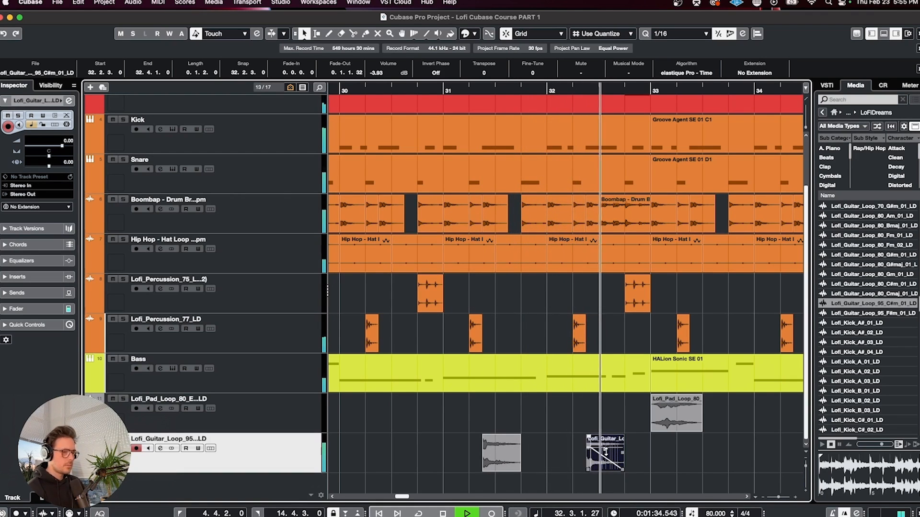
key("space")
Transpose the first guitar slice up 3 semitones.
left_click(501, 459, "shift")
scroll(536, 462, "down", 1)
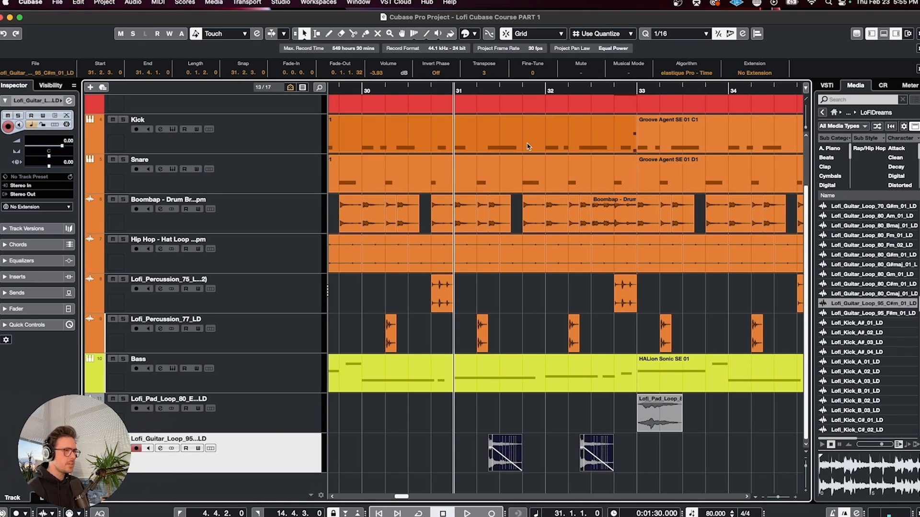
Lower the guitar slices' volume to -15.46 dB.
left_click_drag(629, 450, 630, 466)
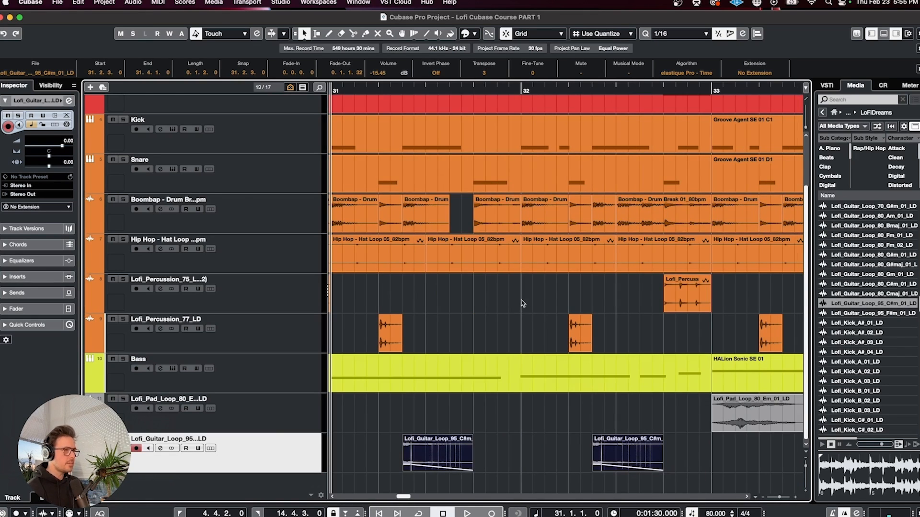
key("space")
scroll(530, 321, "down", 1)
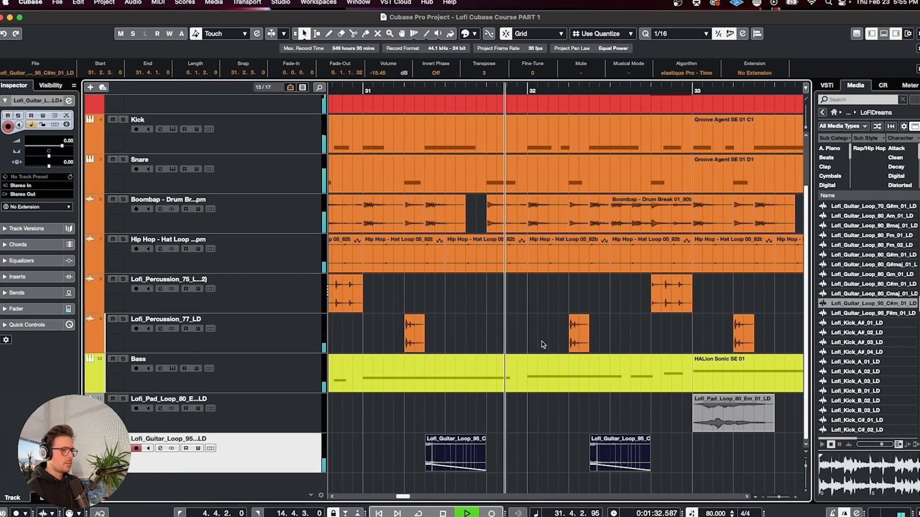
scroll(602, 381, "down", 2)
scroll(602, 381, "down", 4)
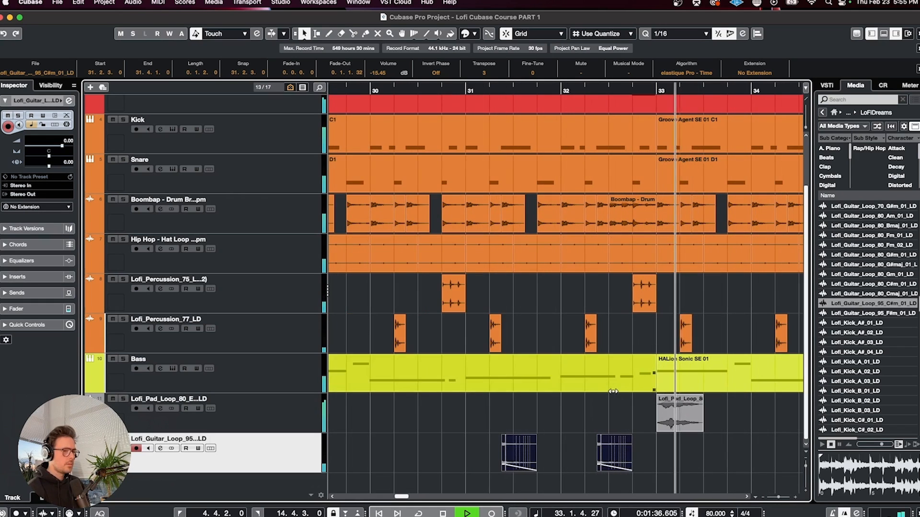
Select both guitar slices and copy them into the other song sections.
left_click_drag(460, 447, 673, 446)
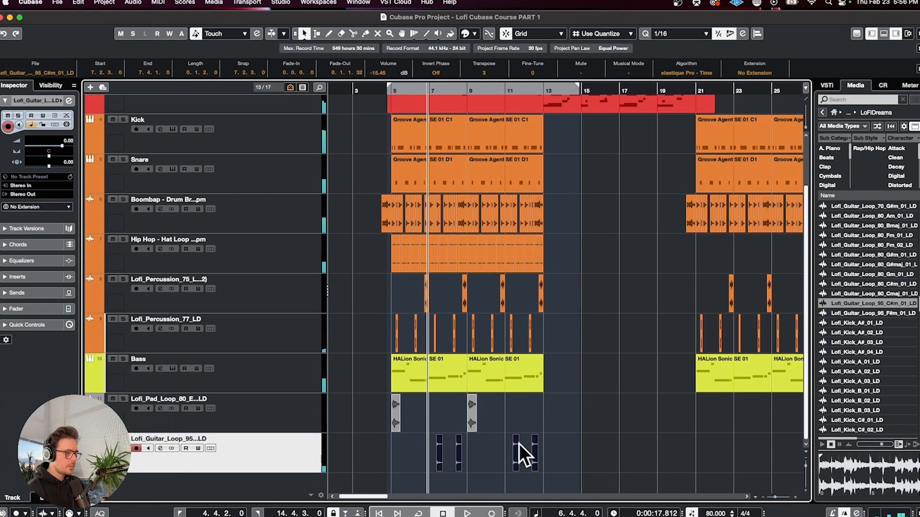
scroll(542, 438, "down", 4)
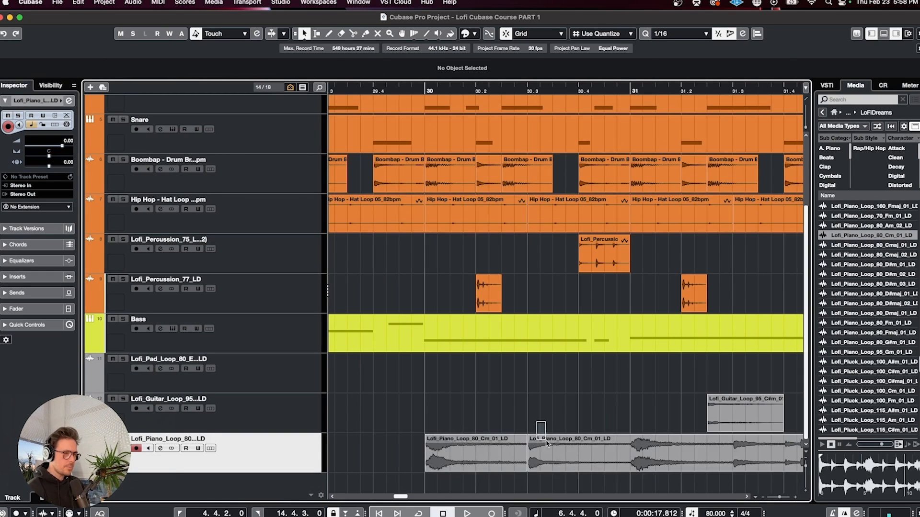
Place a two-beat slice of the Lofi_Piano_Loop_80_Cm_01_LD loop at bar 31 on a new piano track.
left_click(556, 459)
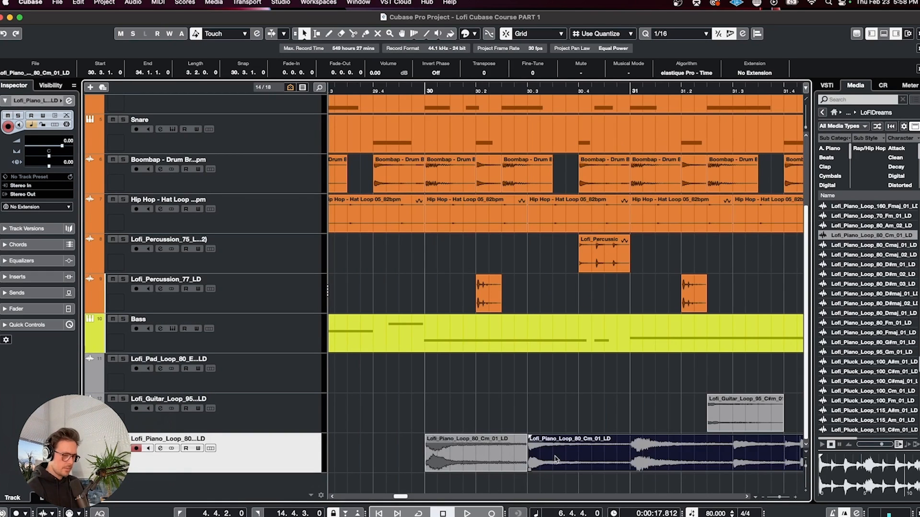
left_click(488, 459)
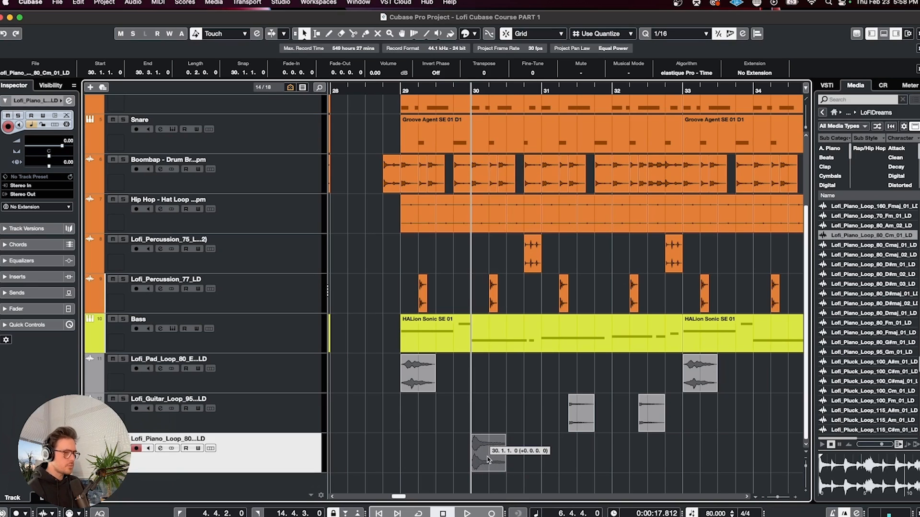
left_click_drag(487, 459, 555, 455)
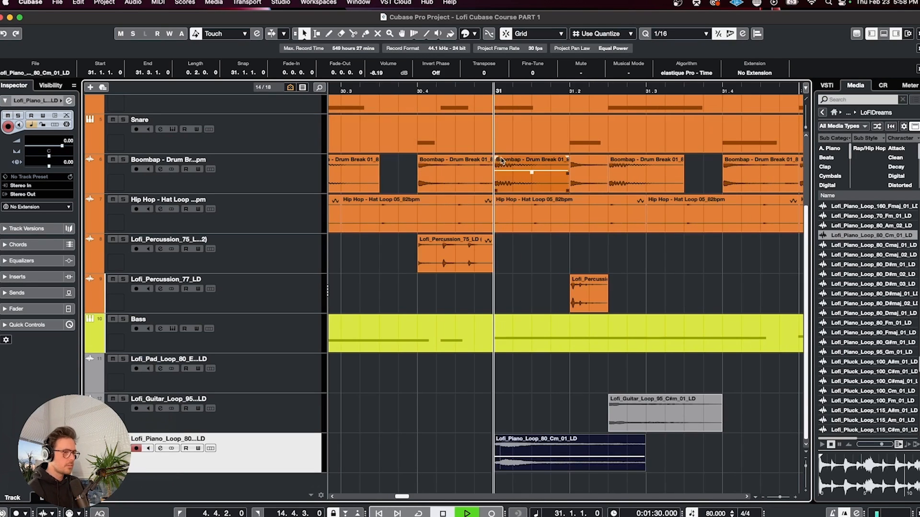
Transpose the piano slice down 4 semitones and add a fade-out to it.
key("space")
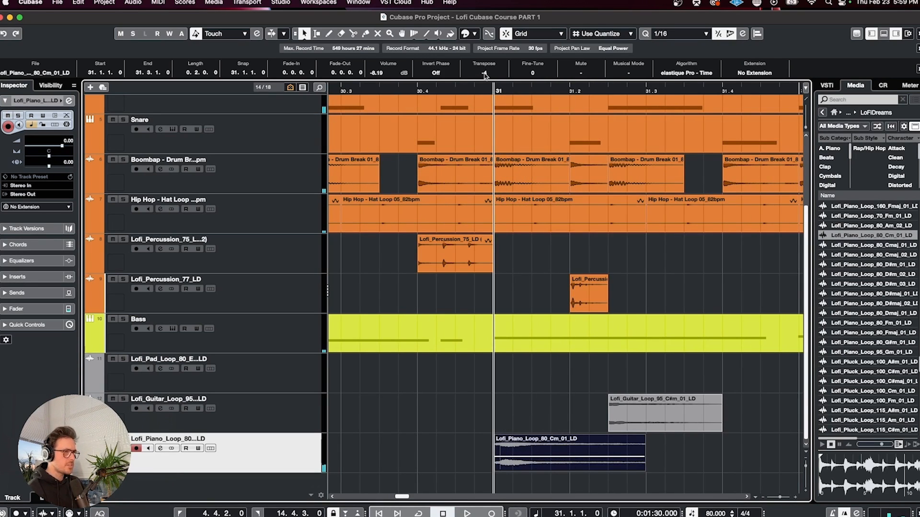
key("space")
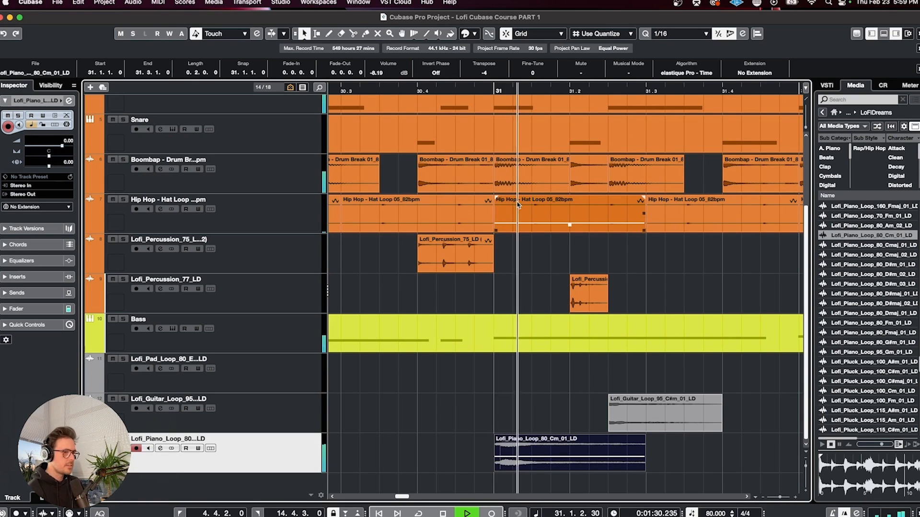
scroll(603, 266, "down", 2)
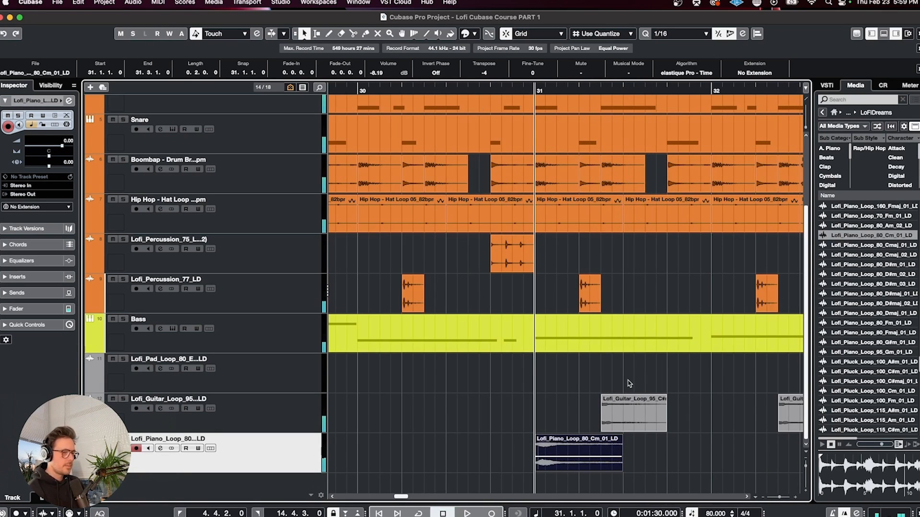
scroll(629, 383, "up", 2)
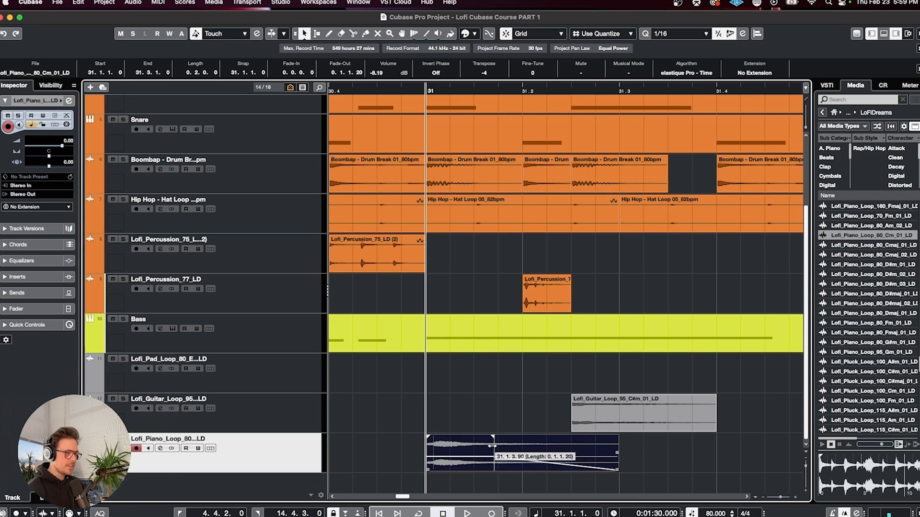
key("space")
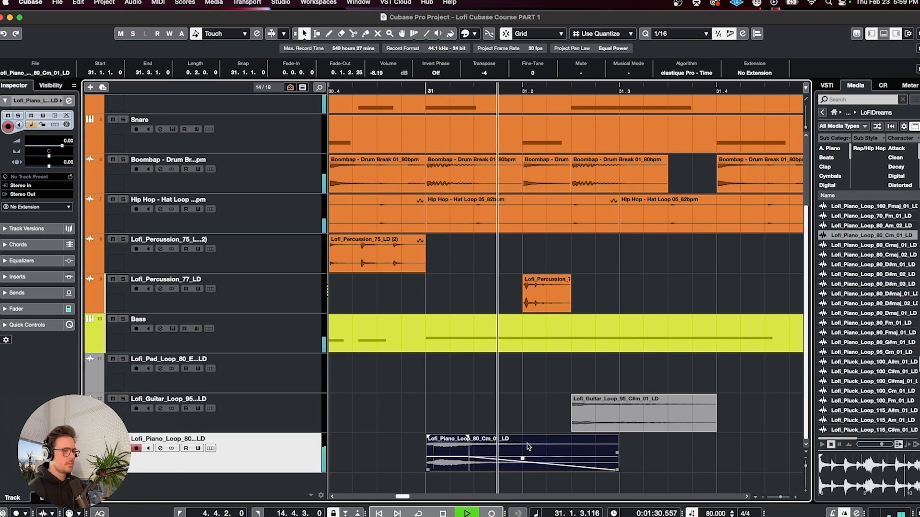
scroll(558, 445, "down", 4)
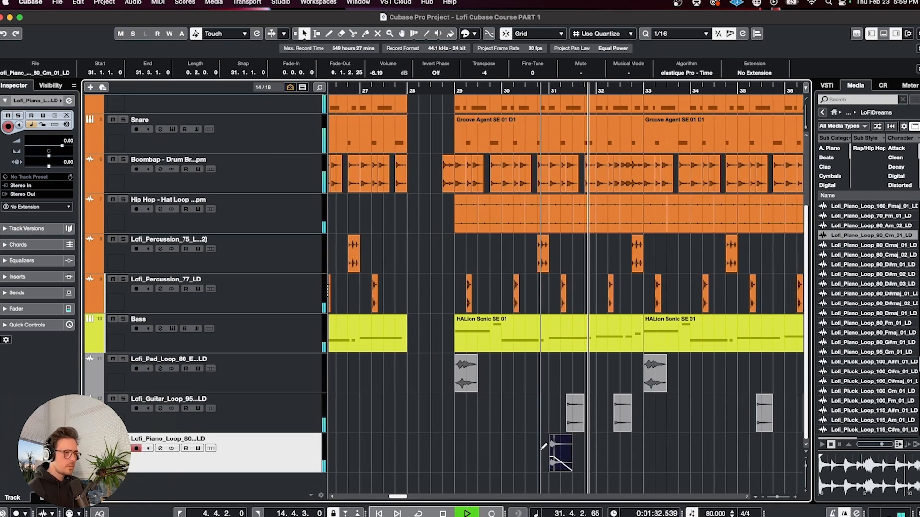
scroll(563, 446, "up", 2)
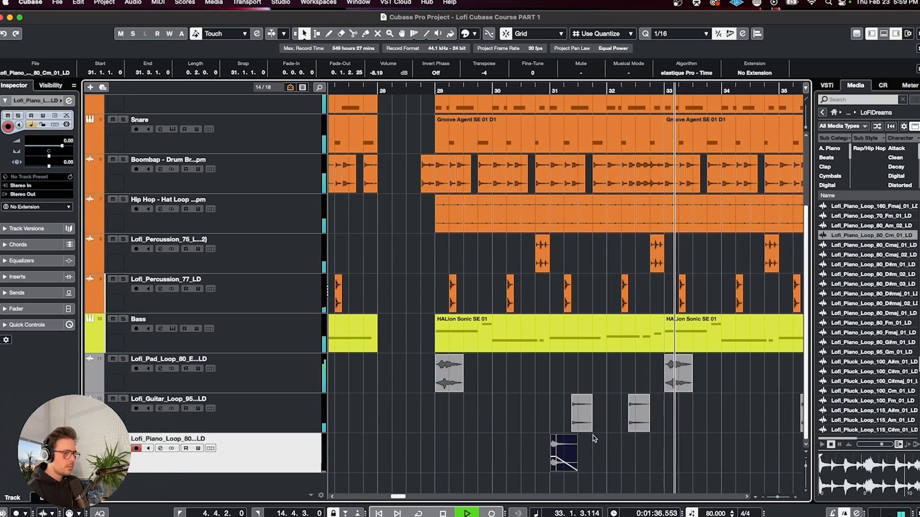
scroll(572, 443, "down", 1)
key("space")
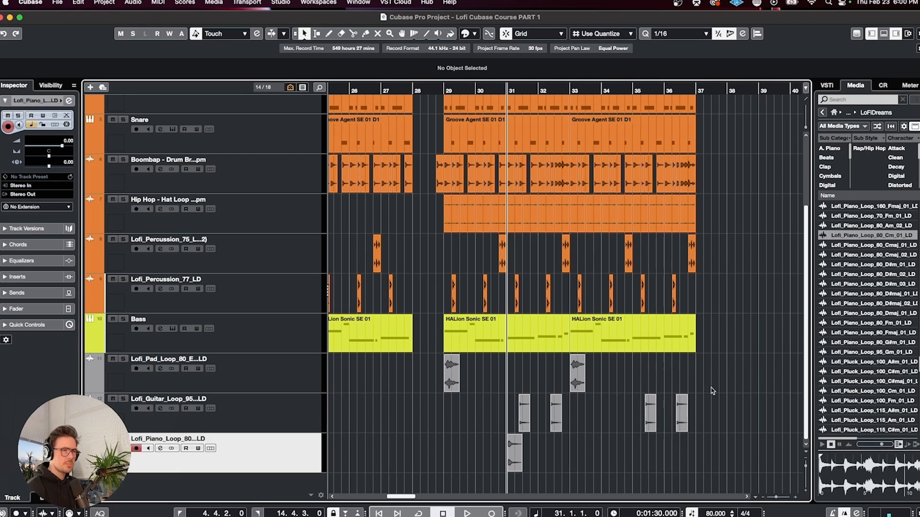
Add the Vocals_108_G#m_Adlibs_02_AKB loop from the Bloom library onto a new track around bar 32.
left_click(822, 112)
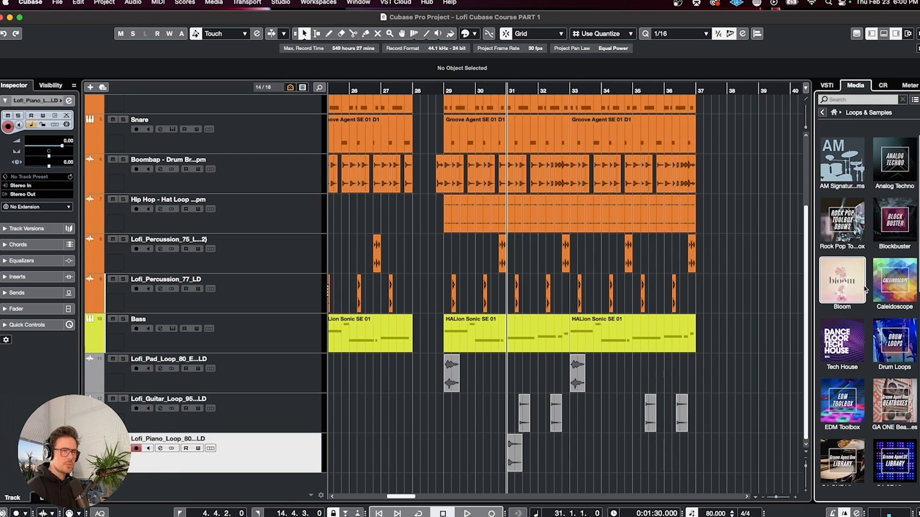
left_click(846, 284)
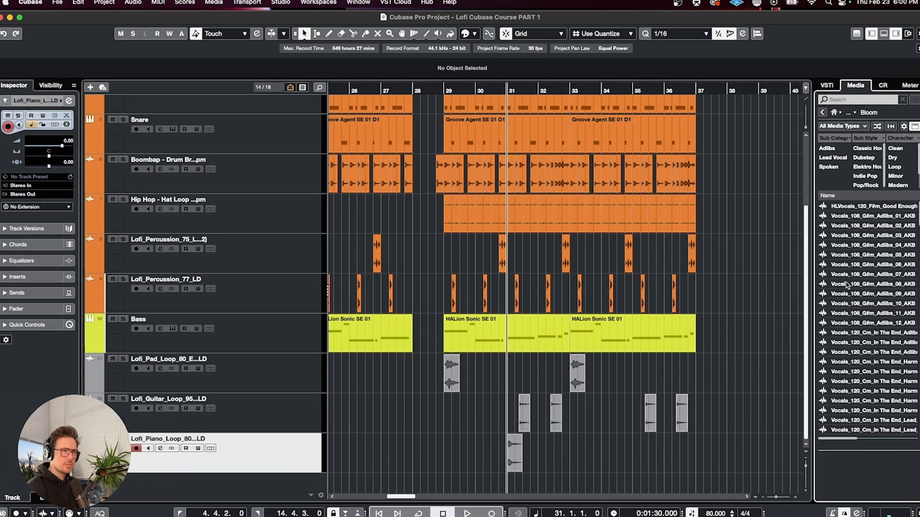
left_click(863, 224)
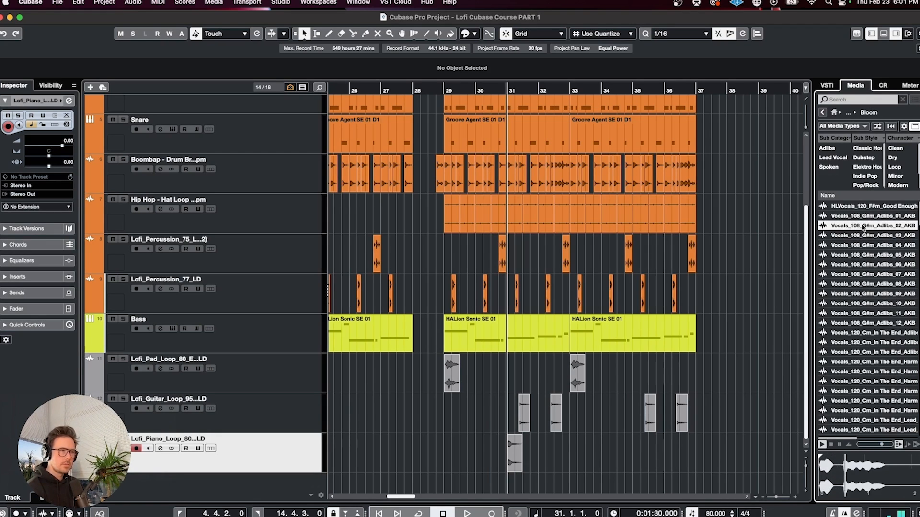
left_click_drag(863, 225, 558, 488)
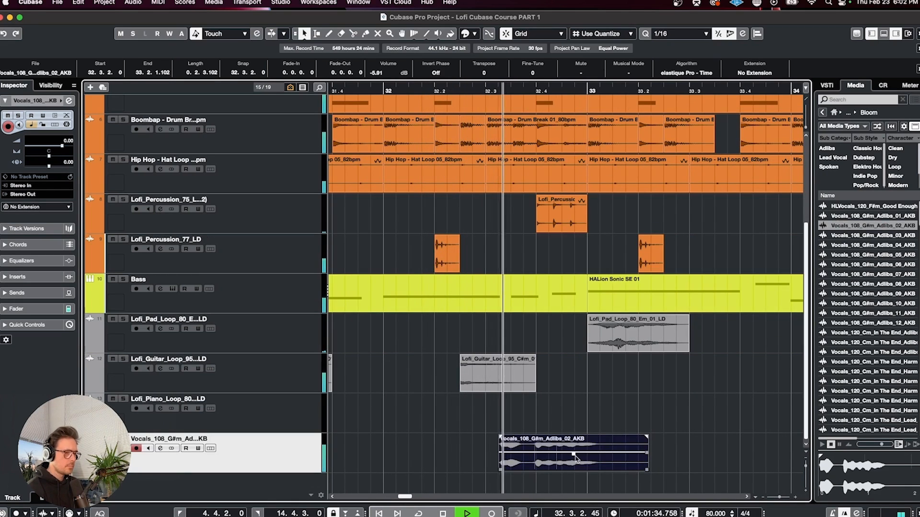
key("space")
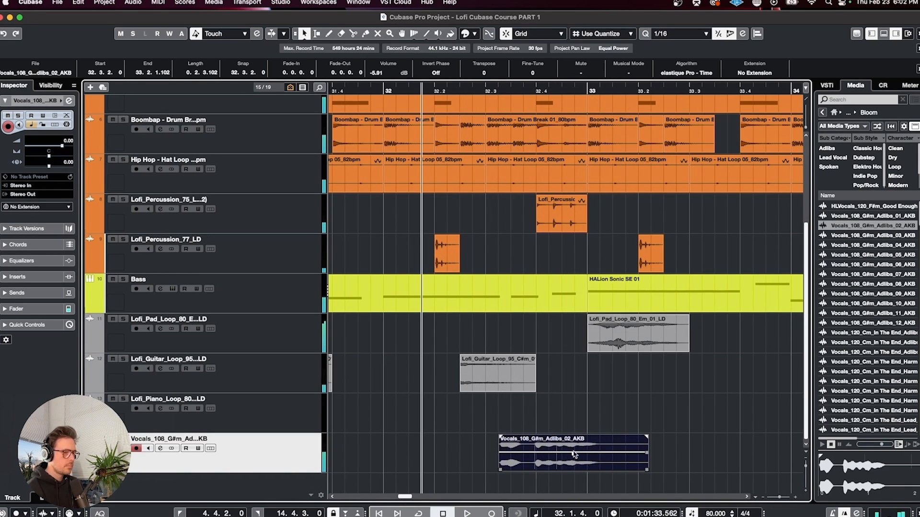
Audition the vocal adlib, then split off a short piece at the start of the adlib event and lower its volume.
key("space")
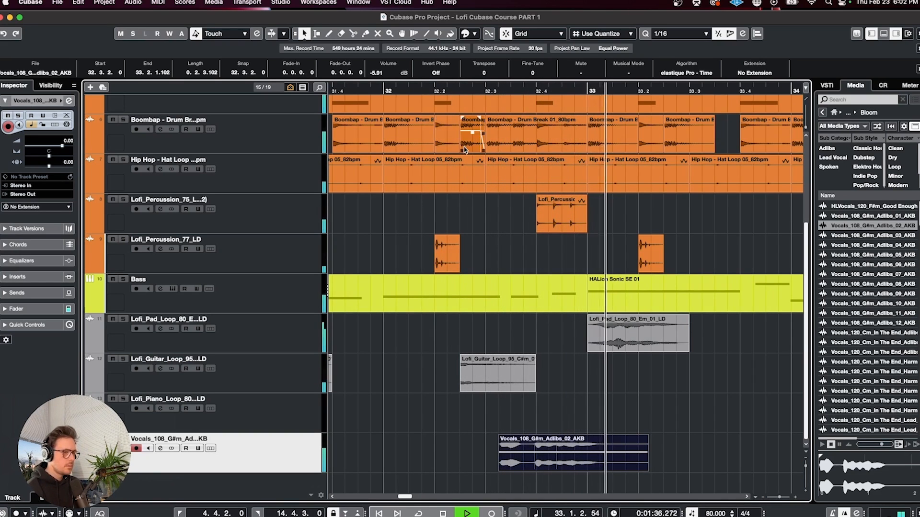
key("space")
left_click(305, 35)
left_click(320, 67)
scroll(541, 445, "up", 3)
left_click_drag(545, 444, 556, 445)
scroll(492, 423, "down", 3)
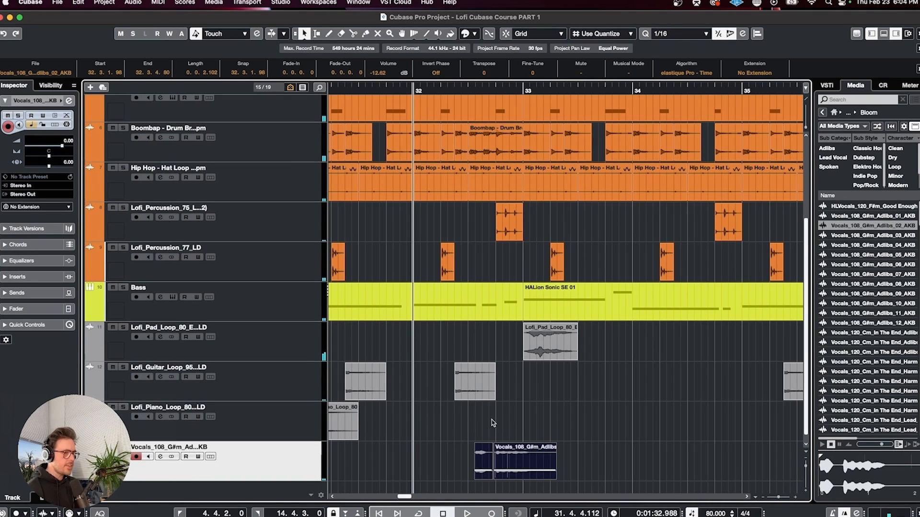
Play back the section around bars 29 to 34 to check the vocal adlib in context.
key("space")
scroll(484, 441, "up", 4)
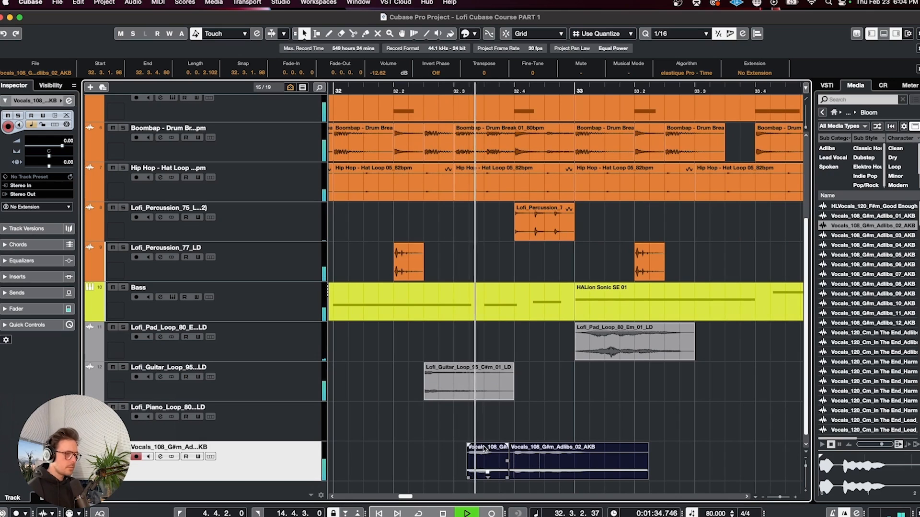
scroll(484, 449, "down", 3)
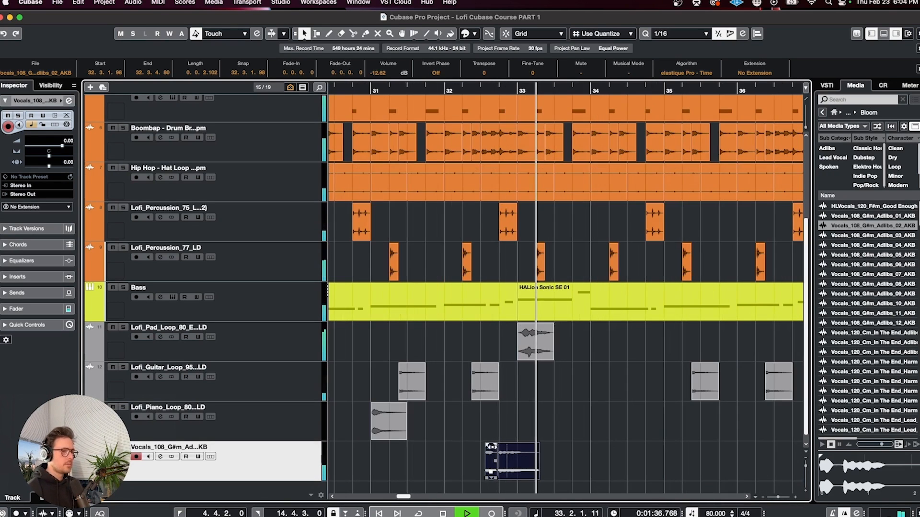
key("space")
scroll(522, 443, "down", 3)
scroll(523, 443, "left", 2)
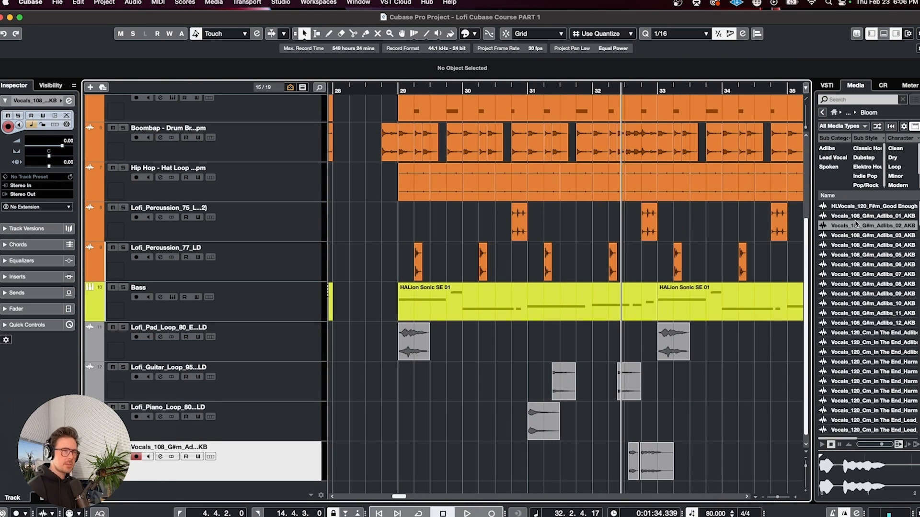
Drag the Vocals_120_F#m_Good Enough_Harmony_06_AKB loop from the Bloom library onto a new track near bar 29.2.
left_click(873, 207)
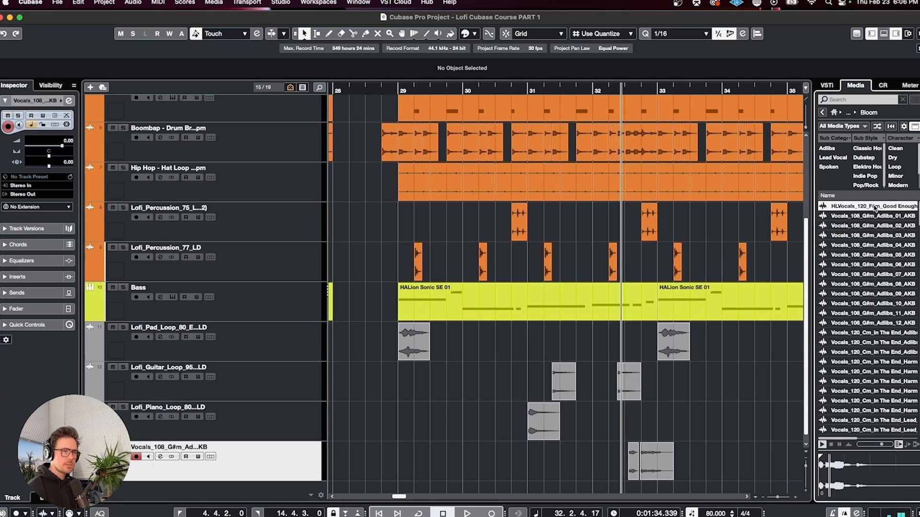
scroll(872, 240, "down", 5)
left_click(870, 284)
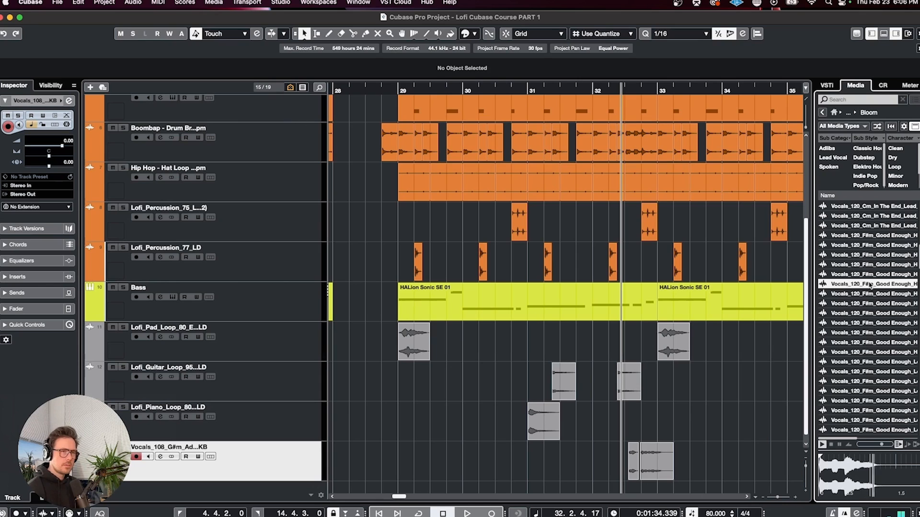
left_click_drag(870, 284, 426, 494)
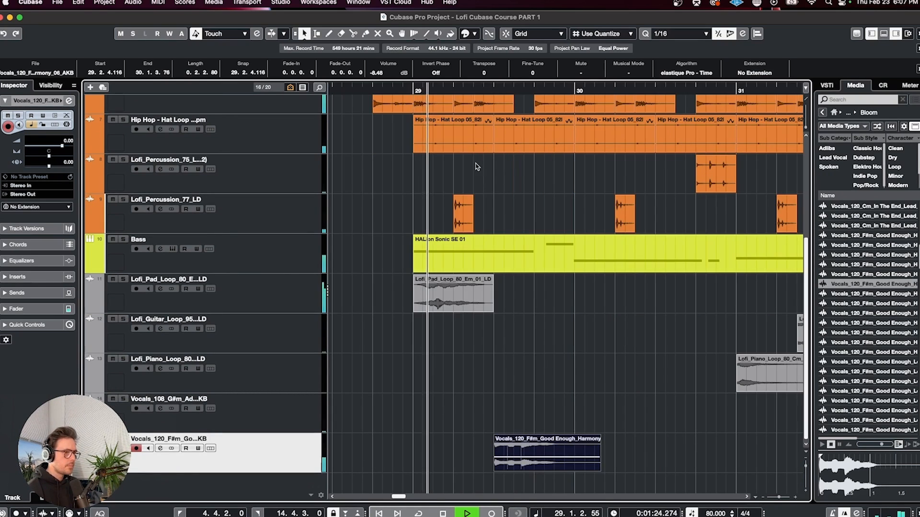
scroll(583, 376, "up", 1)
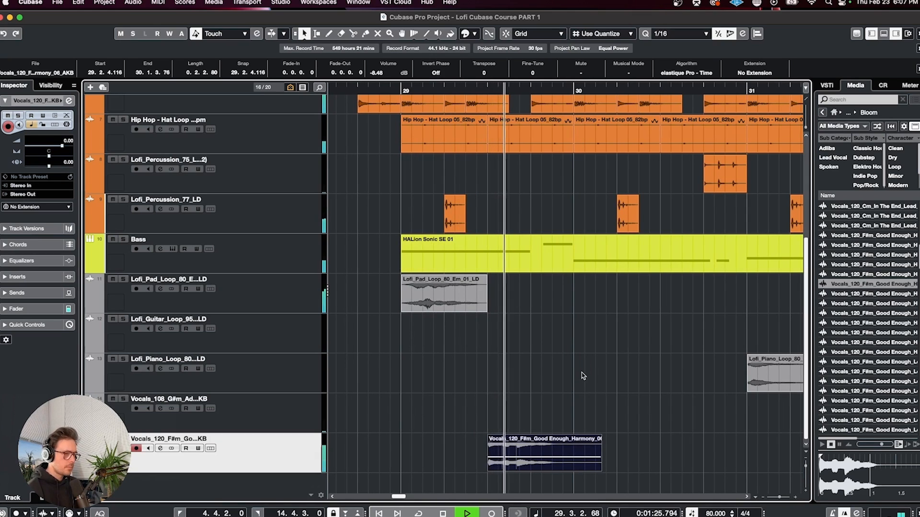
Add a fade-out of about one beat to the harmony vocal event and play it back.
scroll(596, 376, "down", 1)
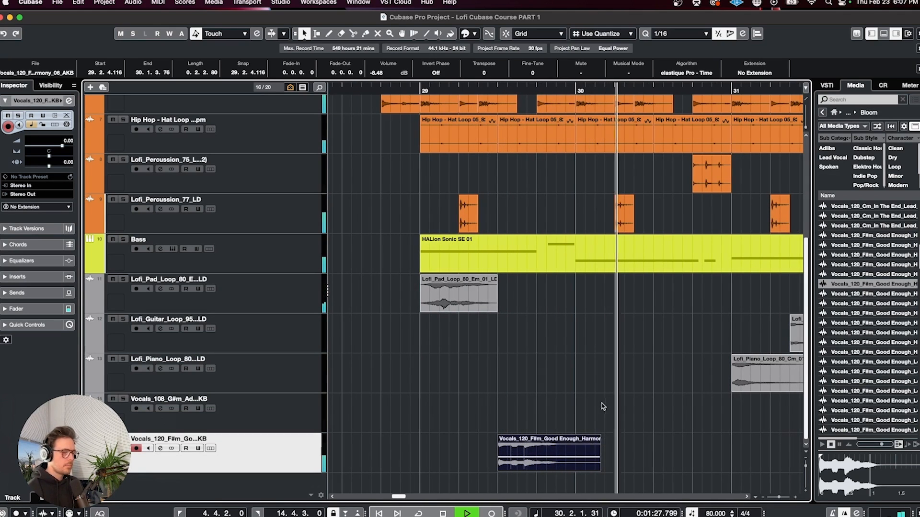
left_click_drag(600, 437, 557, 443)
key("space")
scroll(492, 449, "up", 10)
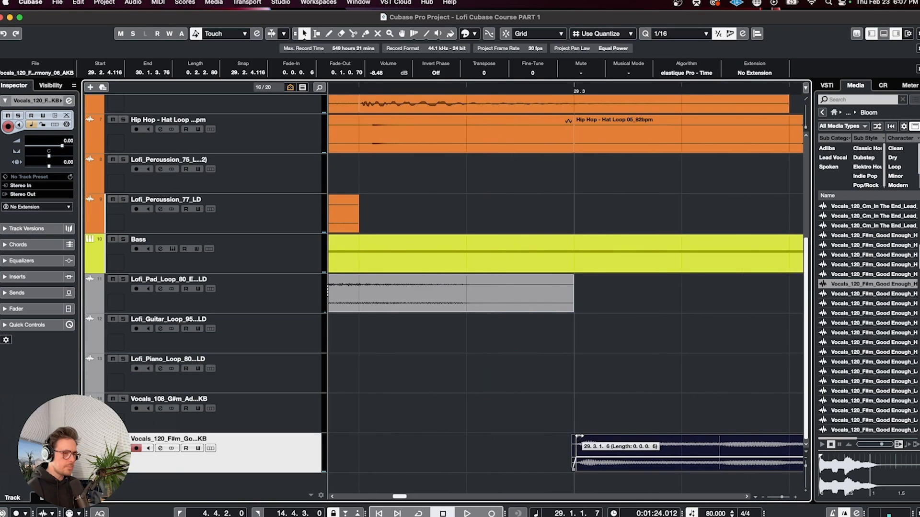
scroll(579, 436, "down", 8)
key("space")
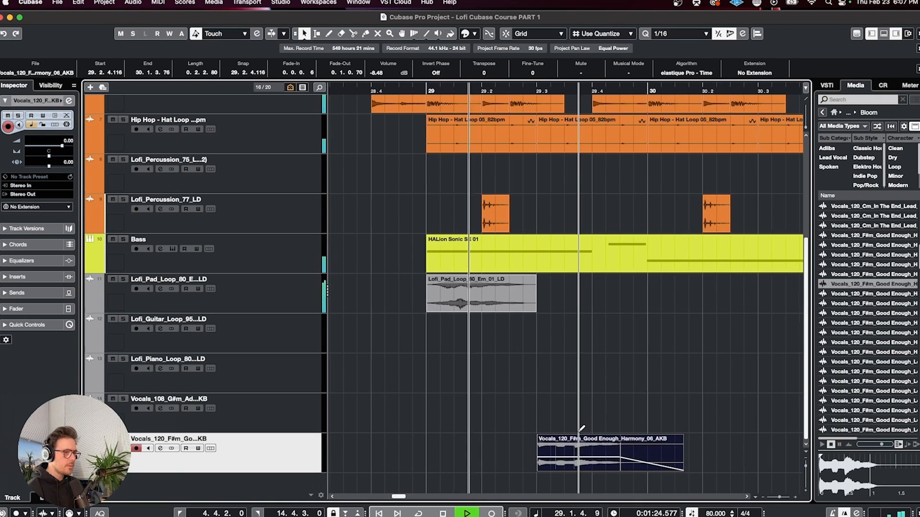
scroll(581, 428, "down", 5)
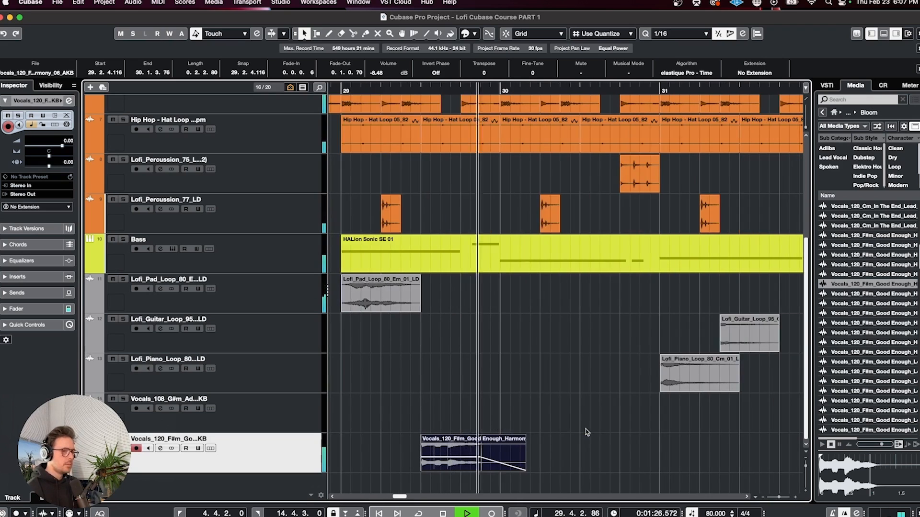
Select the pad, guitar, piano and vocal events of this section and copy them to the earlier section around bar 10.
scroll(586, 432, "right", 3)
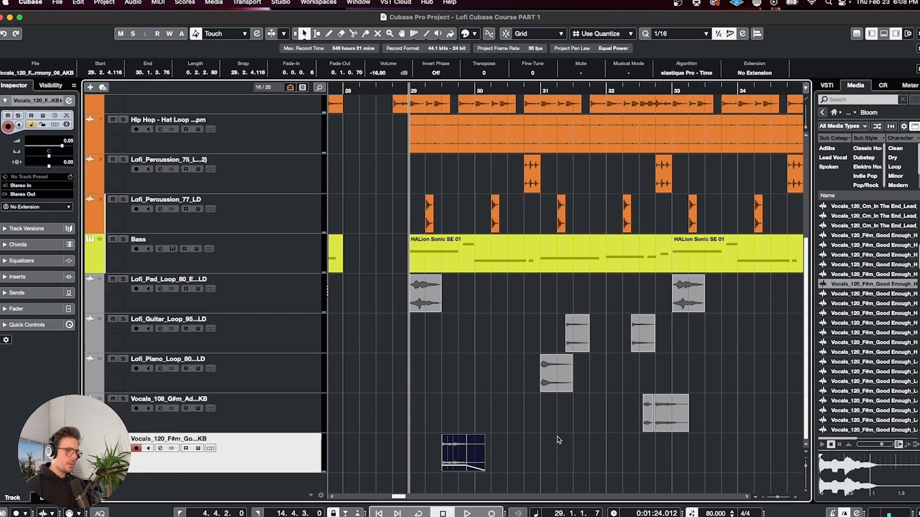
key("space")
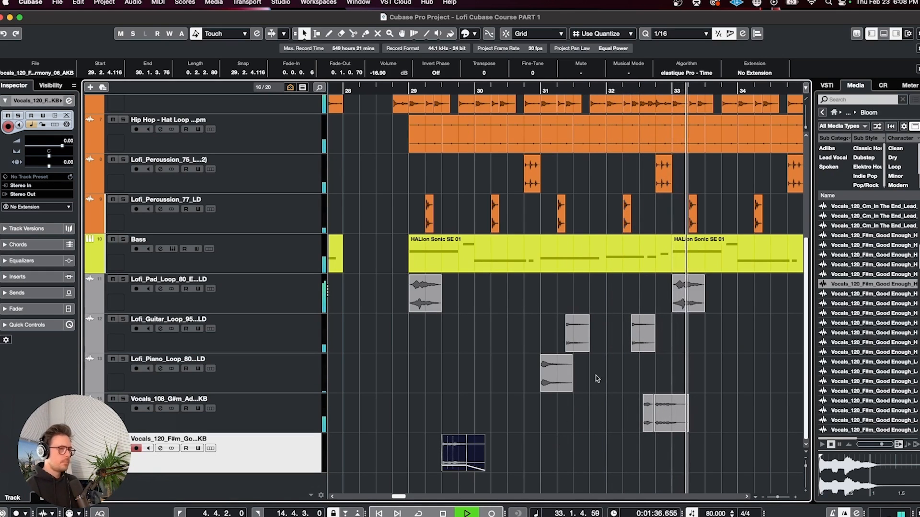
key("space")
scroll(635, 380, "down", 3)
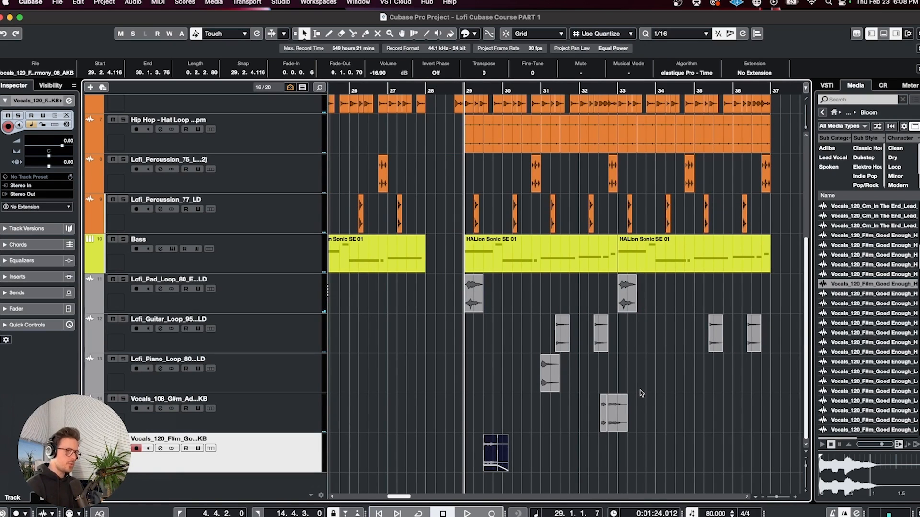
scroll(698, 439, "right", 2)
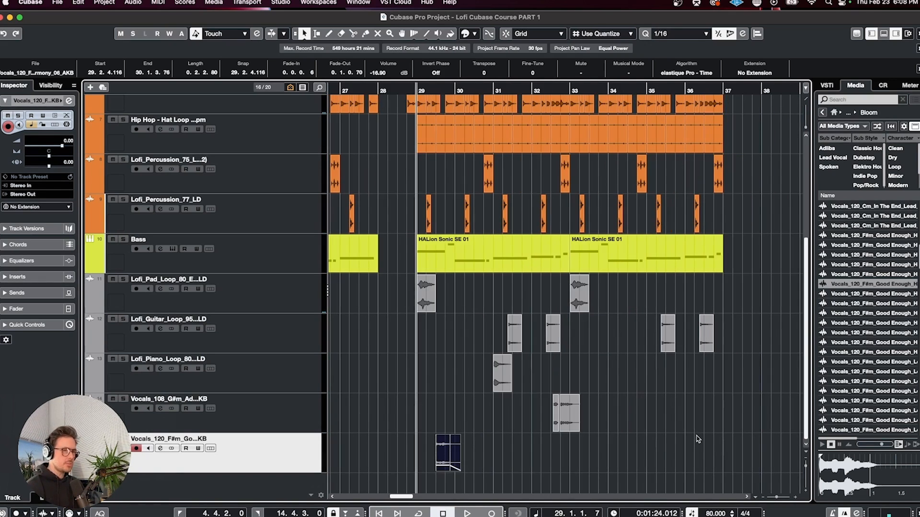
left_click_drag(621, 473, 436, 354)
left_click_drag(690, 375, 417, 376)
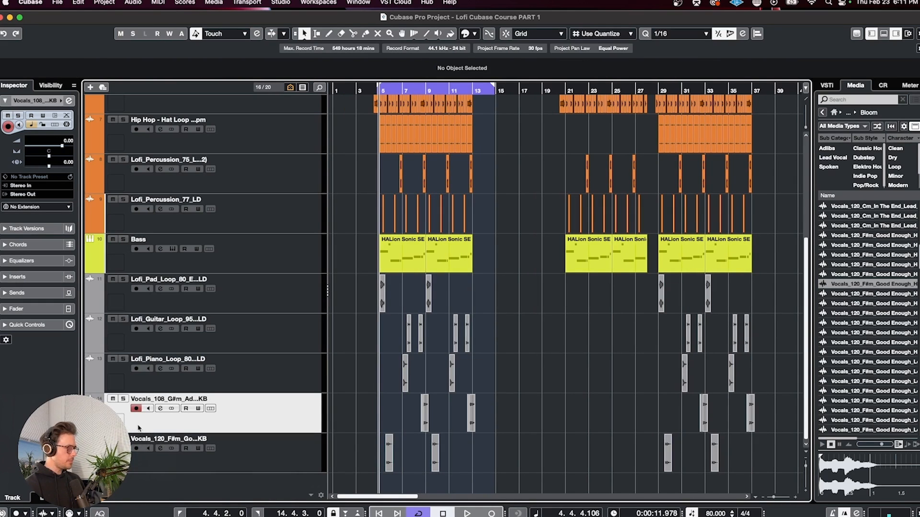
Recolour the pad, melodic and vocal tracks with new track colours, setting the pad track to teal.
left_click(138, 428)
left_click(191, 469)
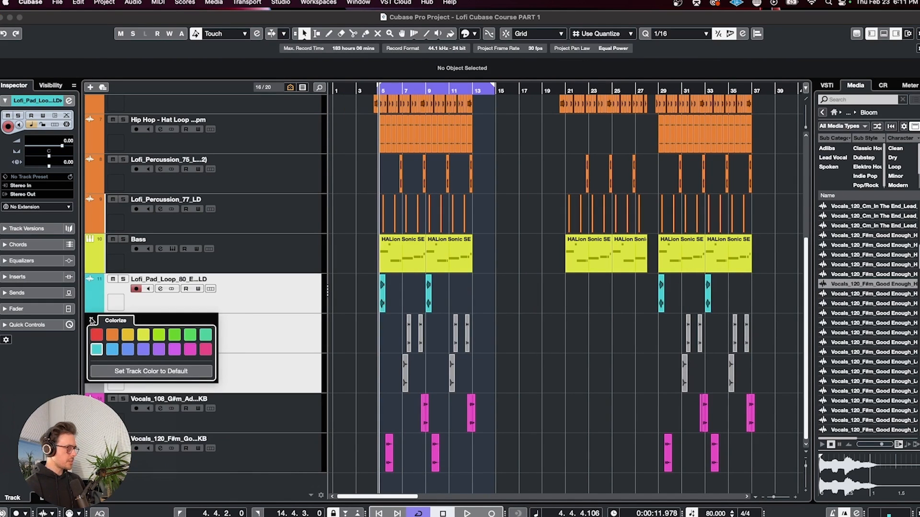
left_click(91, 320)
left_click(96, 355)
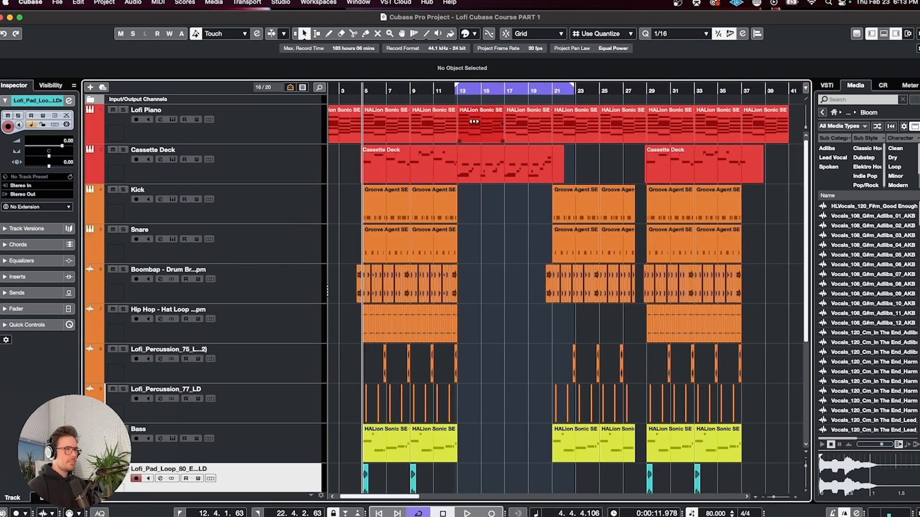
Set the playback position to about bar 13.
left_click(443, 90)
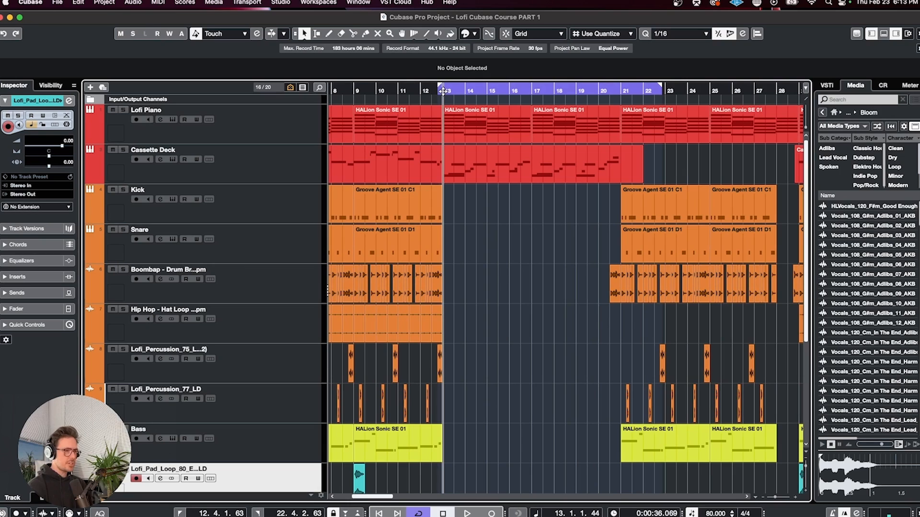
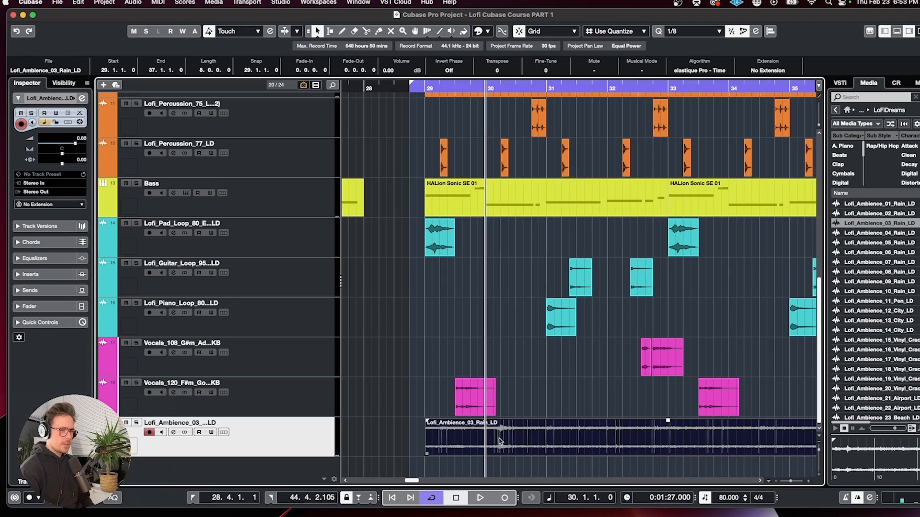
Delete the rain ambience events at bars 29 and 33, keeping the one at bar 31.
scroll(505, 436, "up", 5)
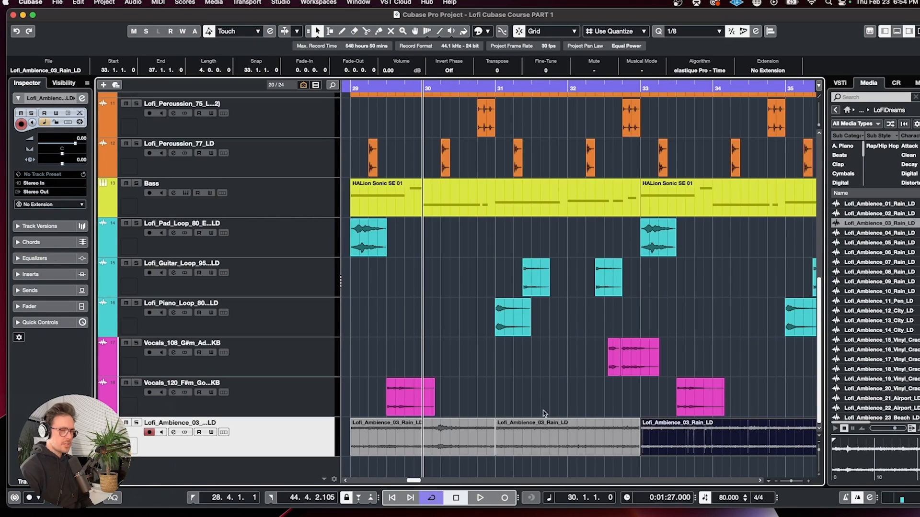
left_click(465, 434)
left_click(661, 432, "shift")
key("Delete")
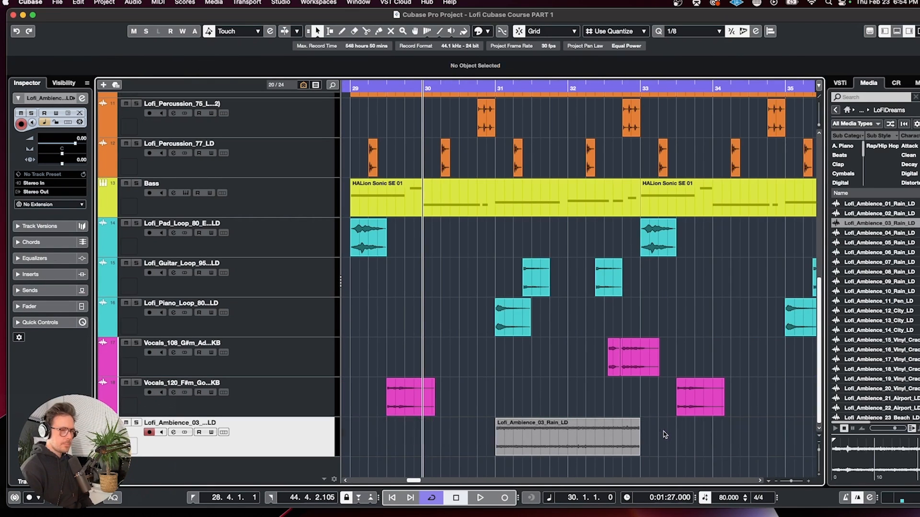
Lower the rain ambience track's volume and audition it, zooming out to the whole arrangement.
left_click_drag(365, 443, 618, 436)
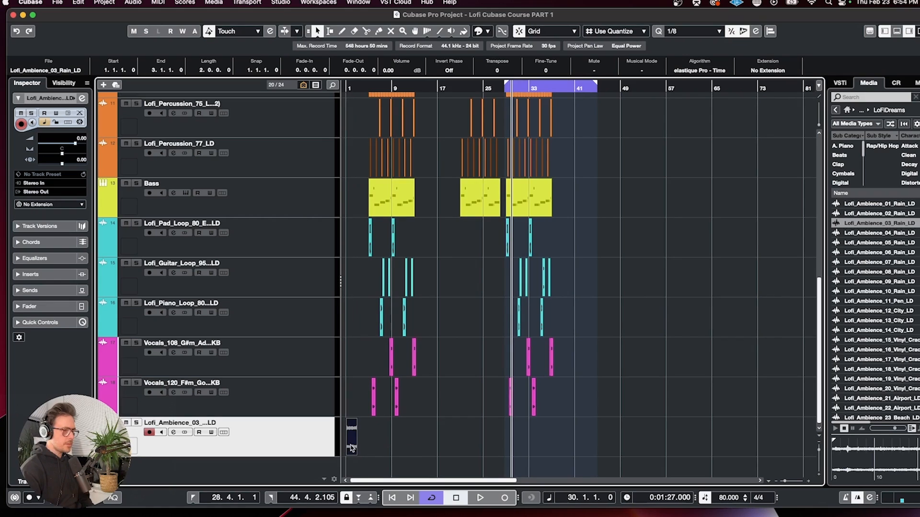
scroll(352, 449, "up", 5)
scroll(352, 449, "down", 4)
left_click_drag(75, 143, 52, 147)
key("space")
key("space")
key("h")
key("h")
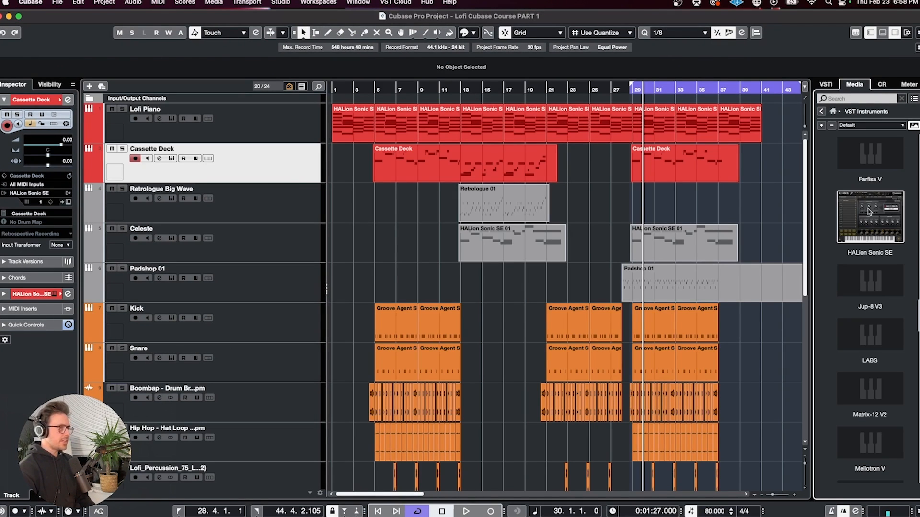
Add a HALion Sonic SE instrument track below the Cassette Deck track.
left_click_drag(870, 211, 300, 188)
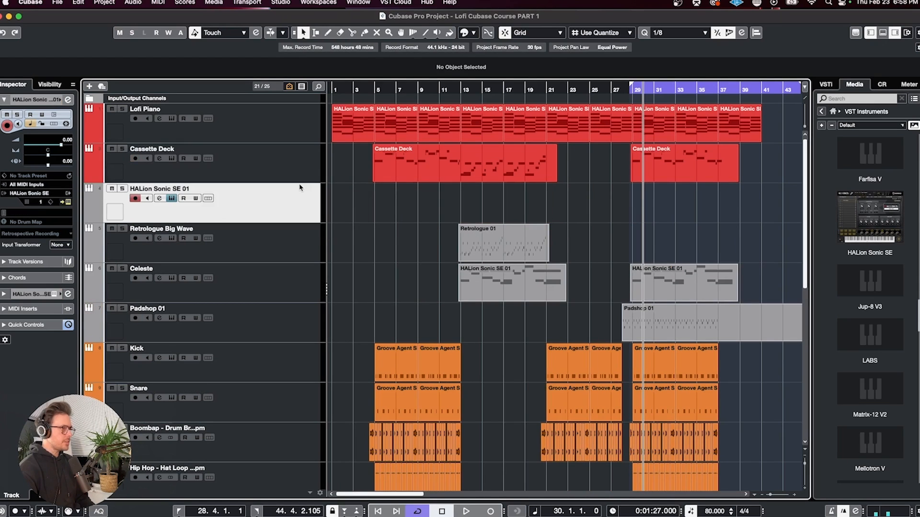
scroll(417, 187, "up", 1)
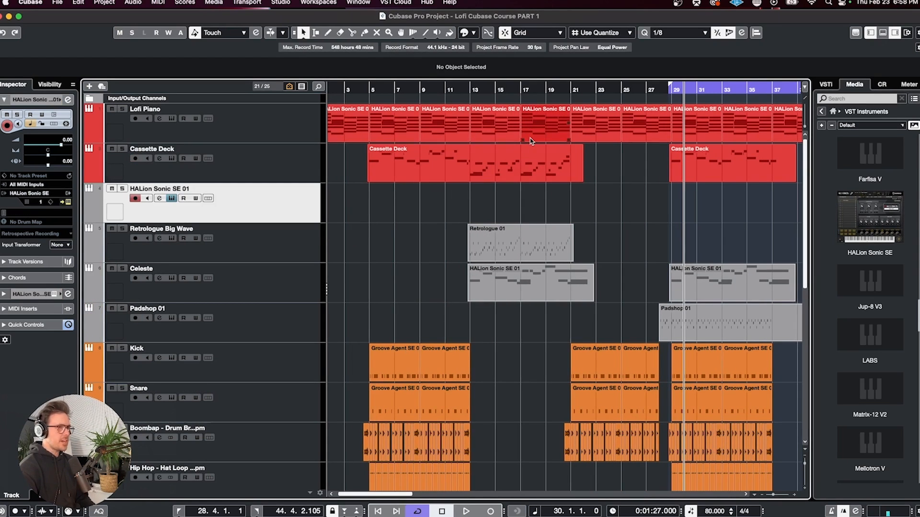
scroll(530, 141, "up", 5)
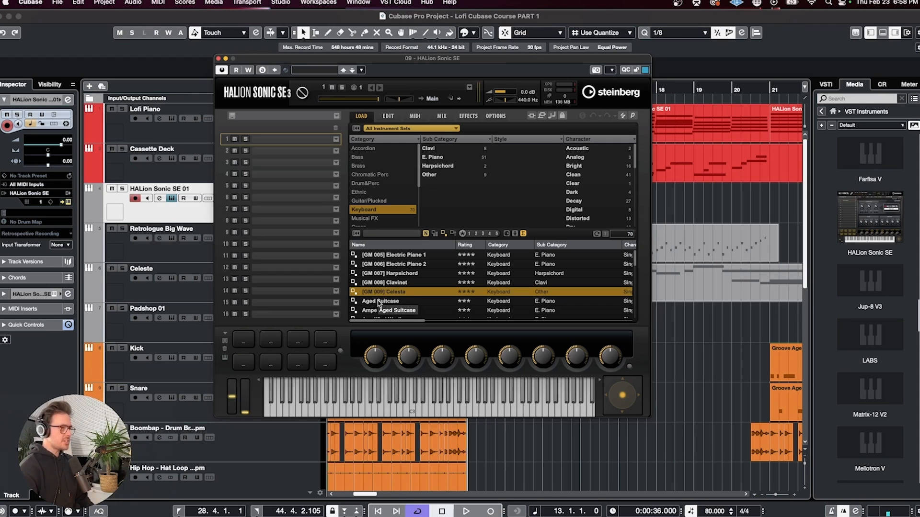
Load the Aged Suitcase preset in HALion Sonic SE and raise the track volume to about 5.10 dB.
double_click(379, 302)
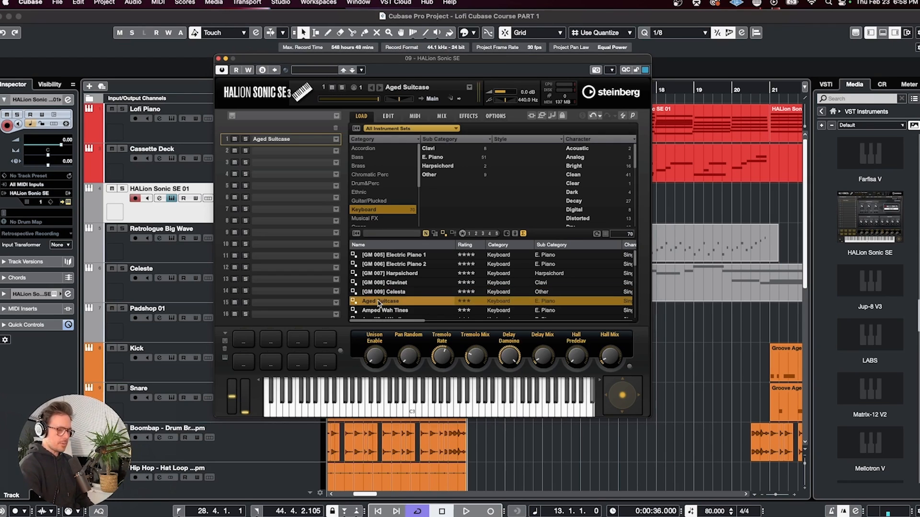
left_click_drag(60, 144, 69, 145)
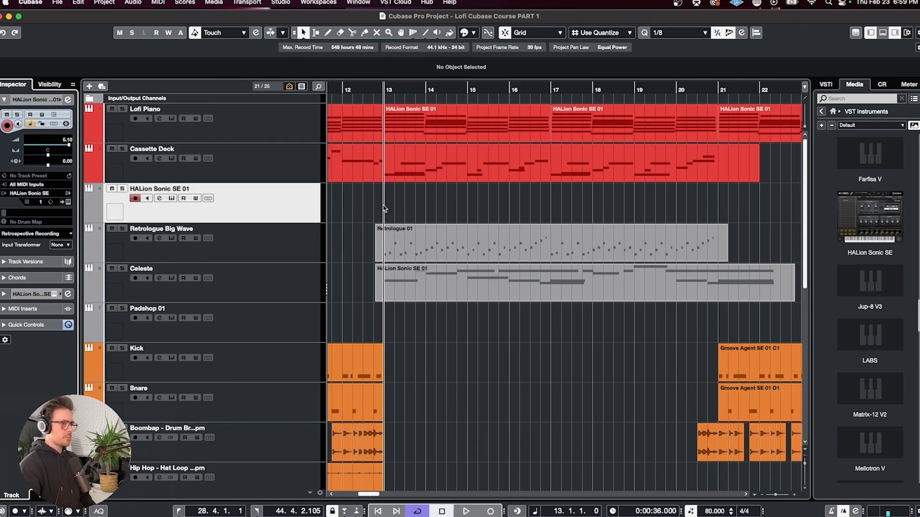
Open the Lofi Piano part at bar 13 in the key editor and play it back.
left_click(462, 127)
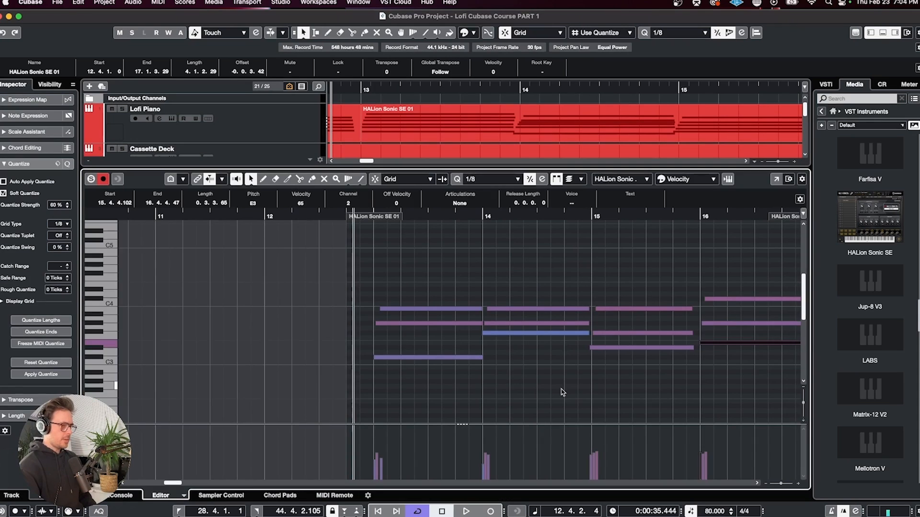
scroll(562, 388, "up", 3)
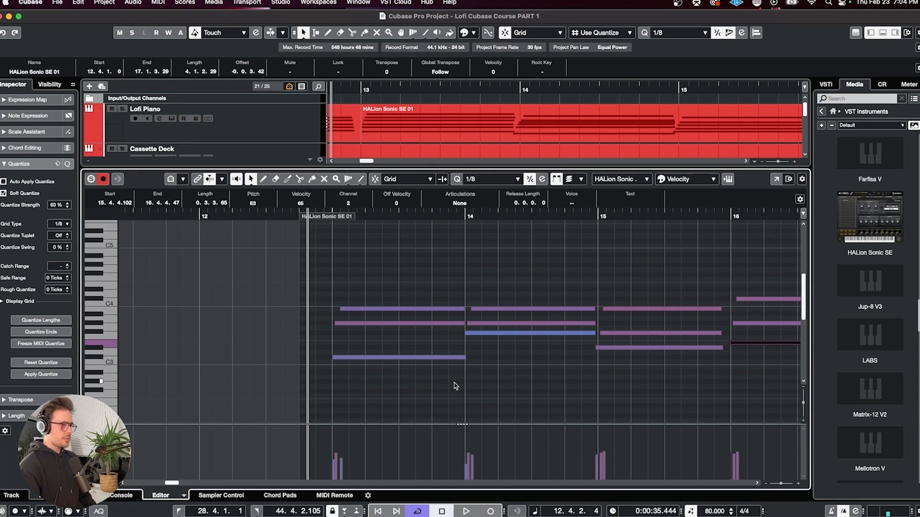
key("space")
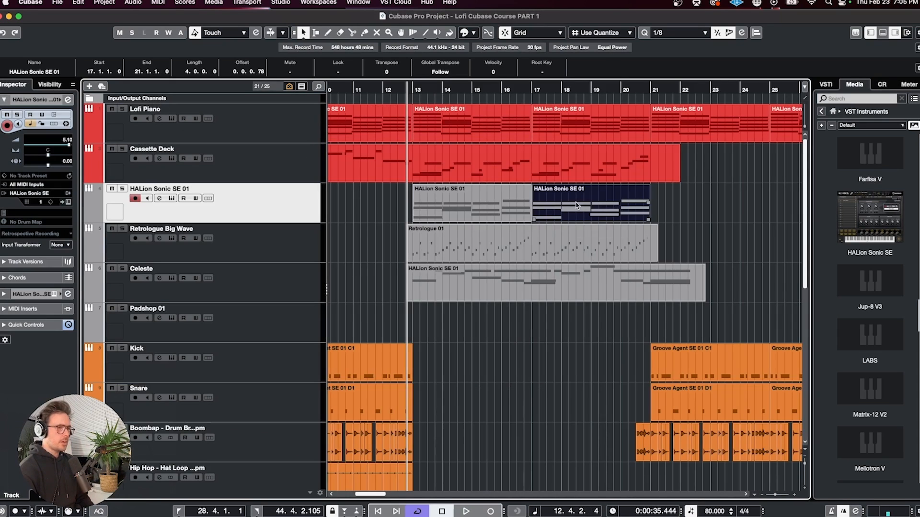
Copy the new keys part into the section starting at bar 29.
left_click_drag(460, 199, 610, 197)
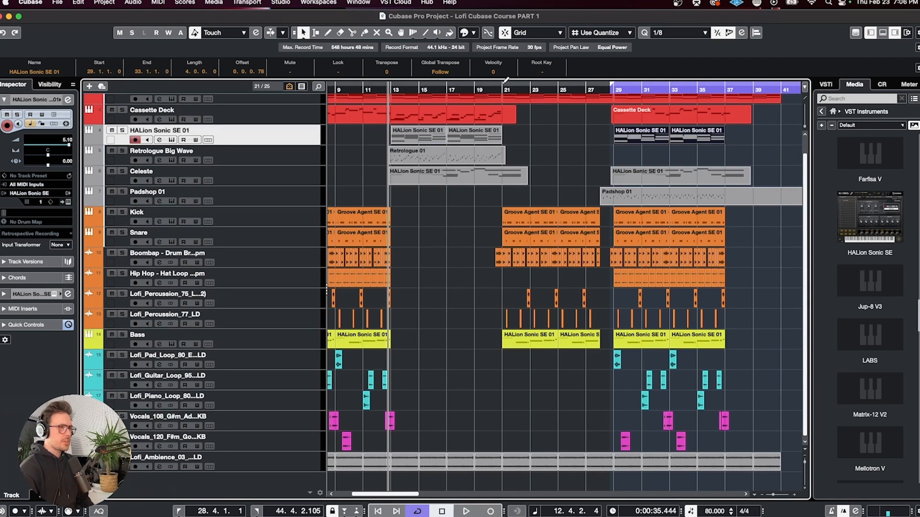
Copy the pad, guitar, piano and vocal events from the bar 29 section to the section at bar 21.
left_click_drag(505, 81, 615, 93)
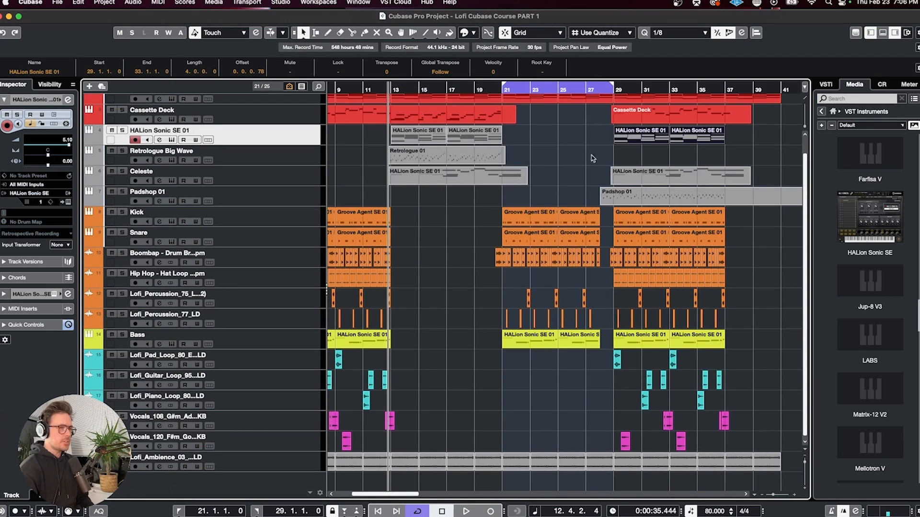
scroll(586, 354, "up", 3)
left_click_drag(613, 360, 789, 408)
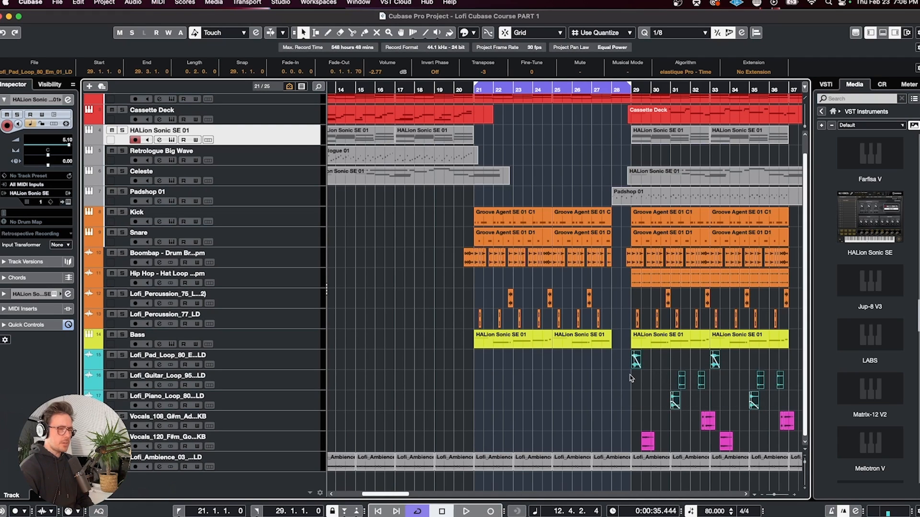
left_click_drag(639, 367, 487, 363)
key("g")
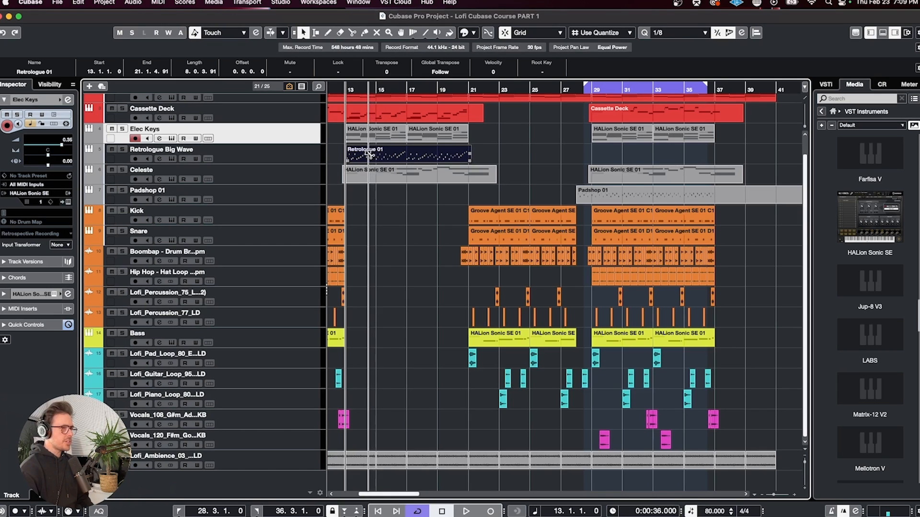
Copy the Retrologue part from bar 13 to the section at bar 29.
left_click_drag(368, 153, 613, 156)
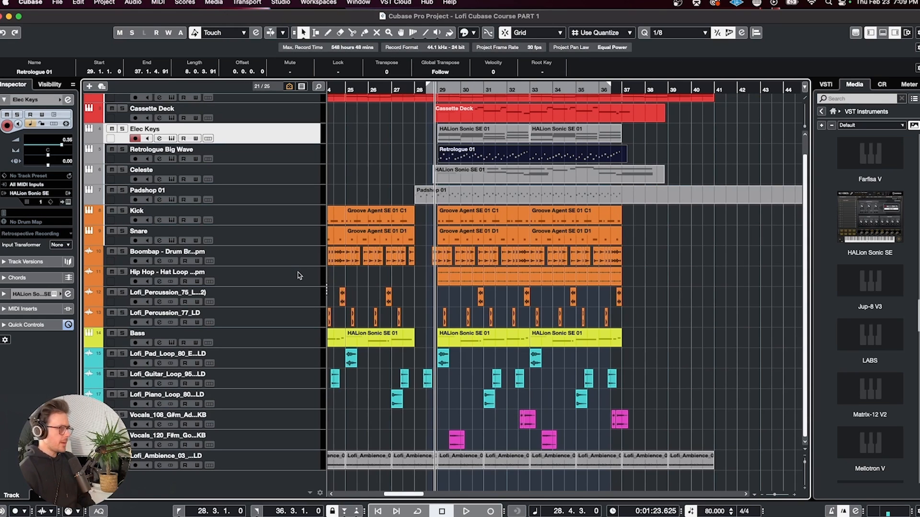
Add a Groove Agent SE instrument track below the Hip Hop hat loop track and close its window.
left_click(299, 276)
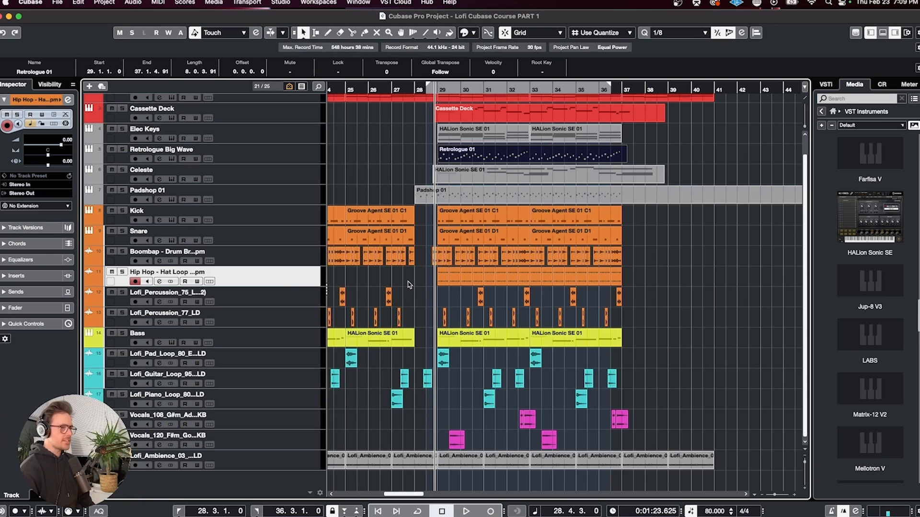
scroll(889, 293, "down", 5)
mouse_move(870, 173)
left_mouse_down()
mouse_move(790, 180)
mouse_move(624, 229)
mouse_move(302, 285)
left_mouse_up()
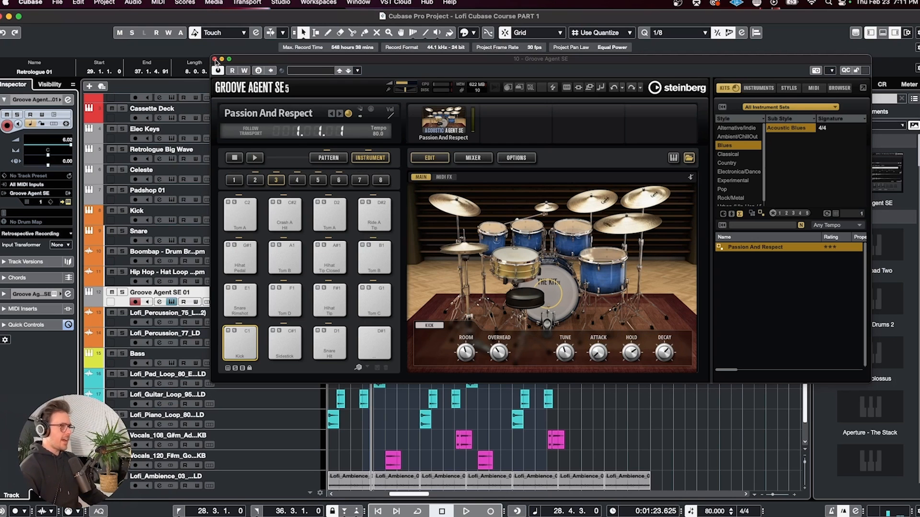
left_click(215, 59)
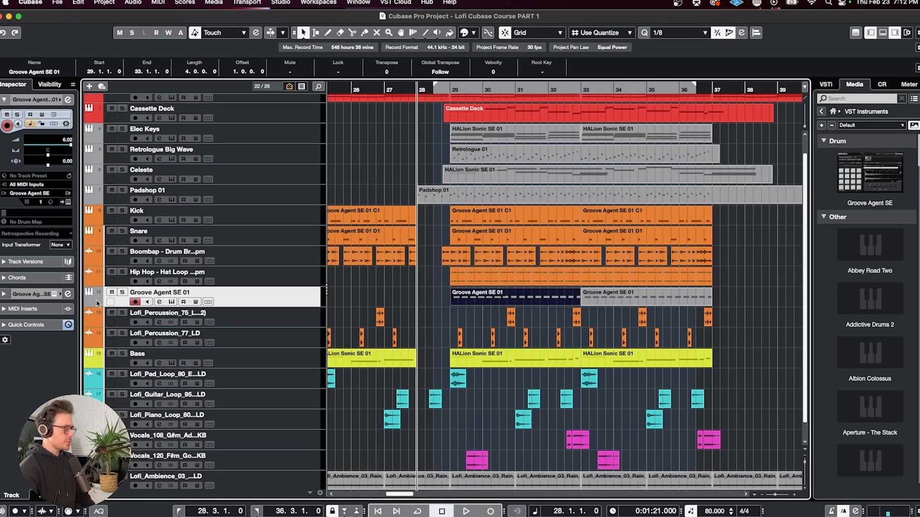
Set the Groove Agent SE track colour to orange to match the drum tracks.
left_click(97, 303)
left_click(111, 329)
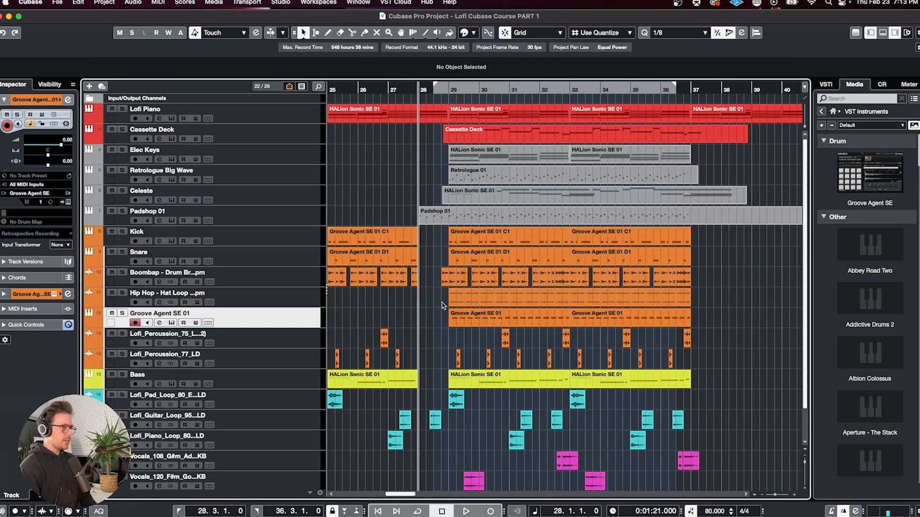
left_click(273, 301)
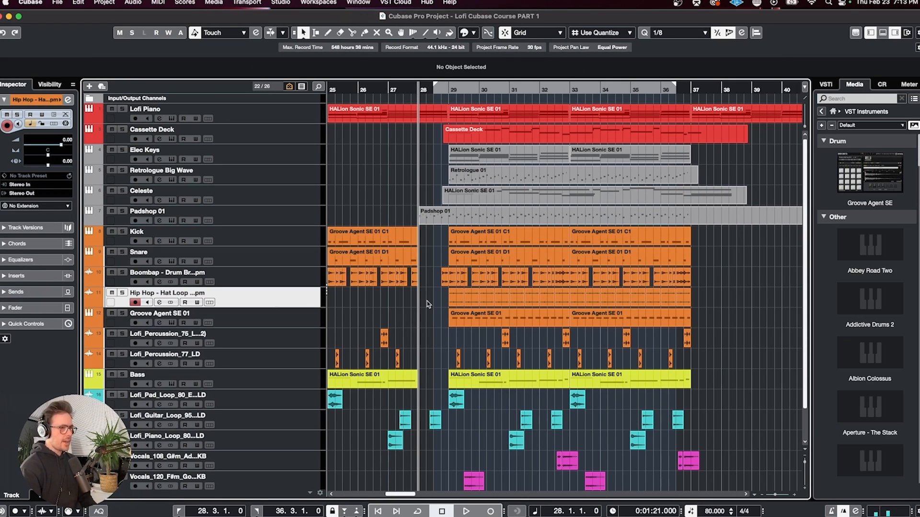
Move the Padshop track above Celeste and recolour Retrologue and Padshop green and Celeste purple.
left_click(96, 162)
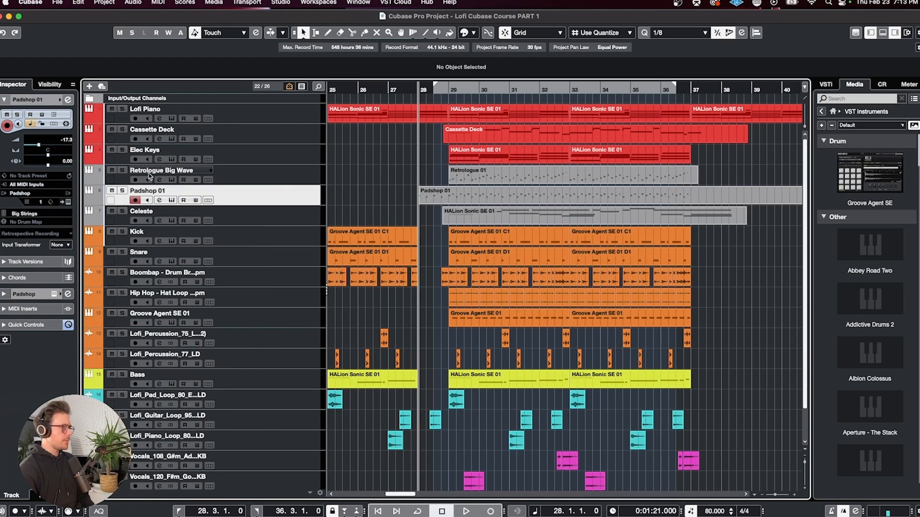
left_click(129, 181)
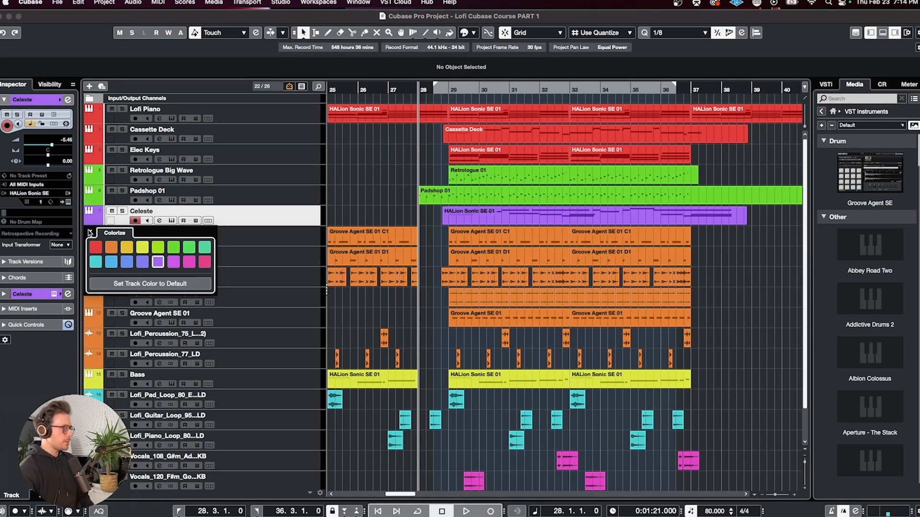
left_click(90, 233)
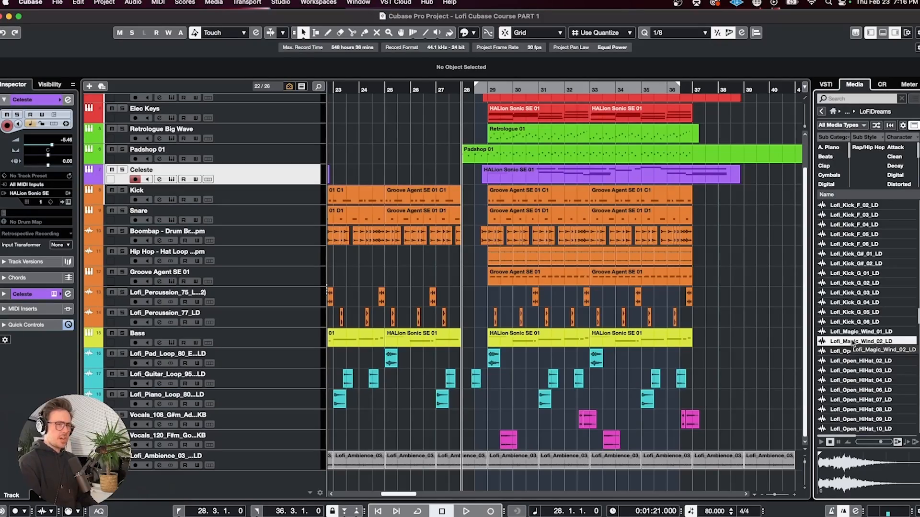
Add the Lofi_Magic_Wind_02_LD sample on a new track just before bar 29.
left_click(852, 341)
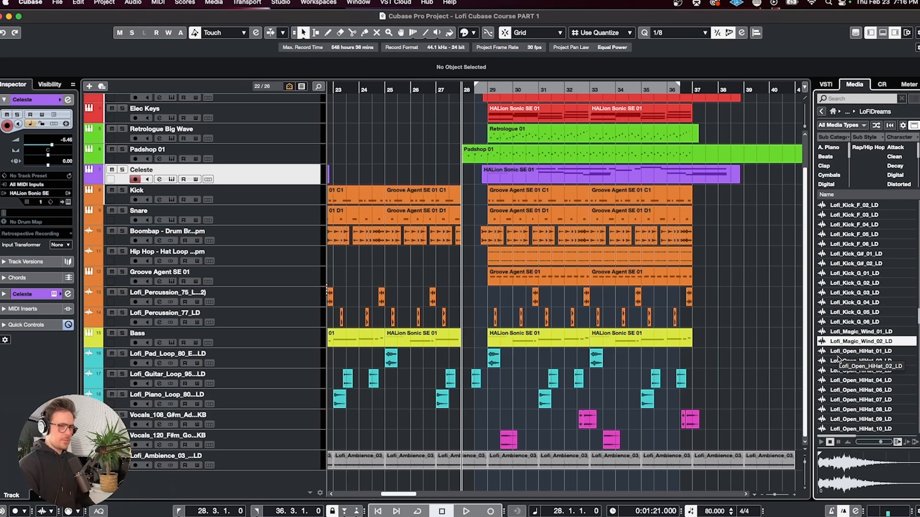
left_click_drag(860, 341, 503, 472)
scroll(521, 350, "up", 2)
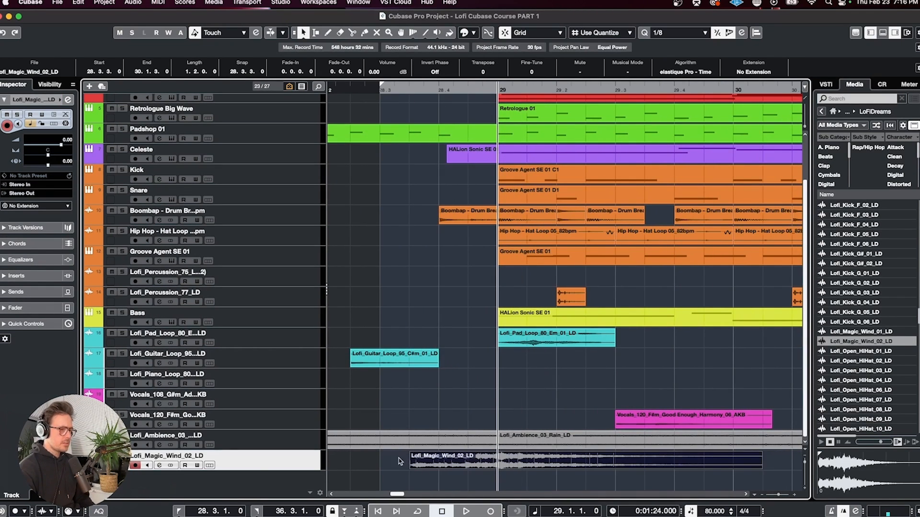
Give the wind event a fade-in up to bar 29 and lower its volume to about -12.6 dB.
mouse_move(607, 453)
left_mouse_down()
mouse_move(620, 453)
mouse_move(593, 451)
left_mouse_up()
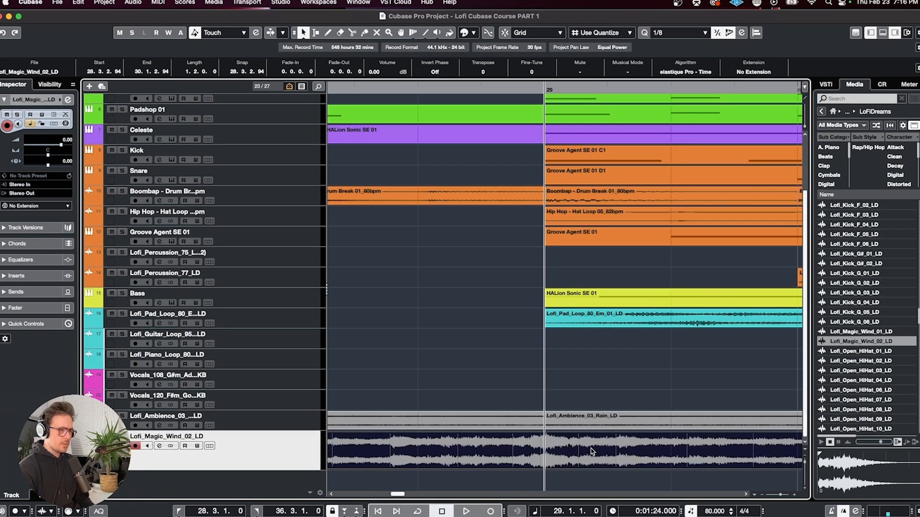
scroll(549, 459, "down", 4)
left_click_drag(449, 435, 545, 448)
scroll(637, 434, "down", 2)
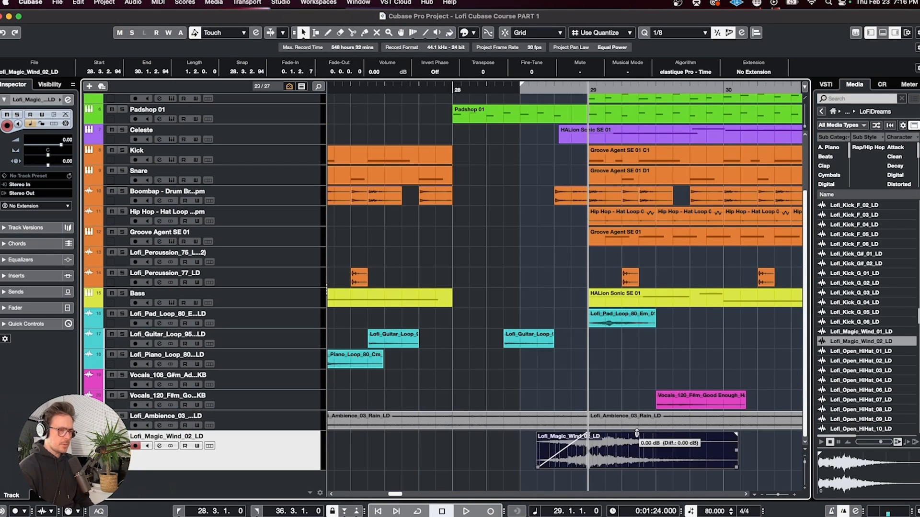
left_click_drag(637, 433, 636, 462)
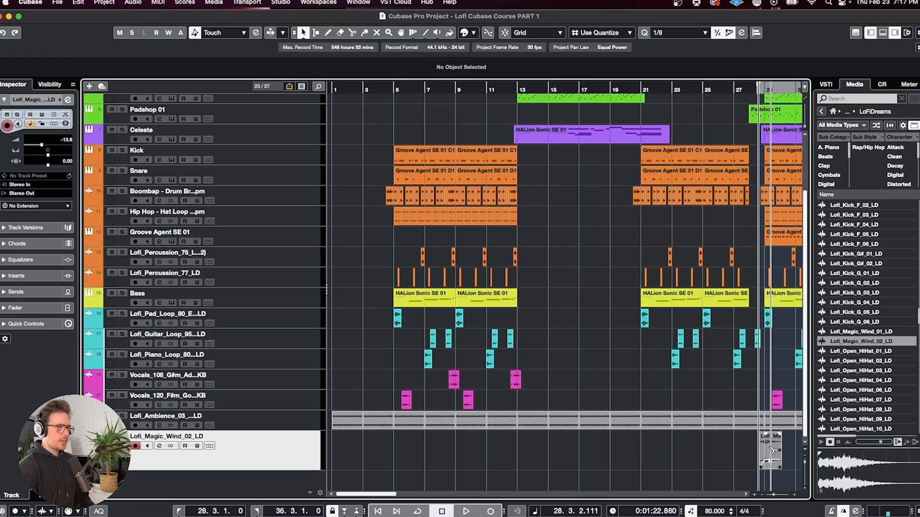
Copy the wind event to just before bar 5 and play that transition back.
left_click_drag(771, 448, 402, 464)
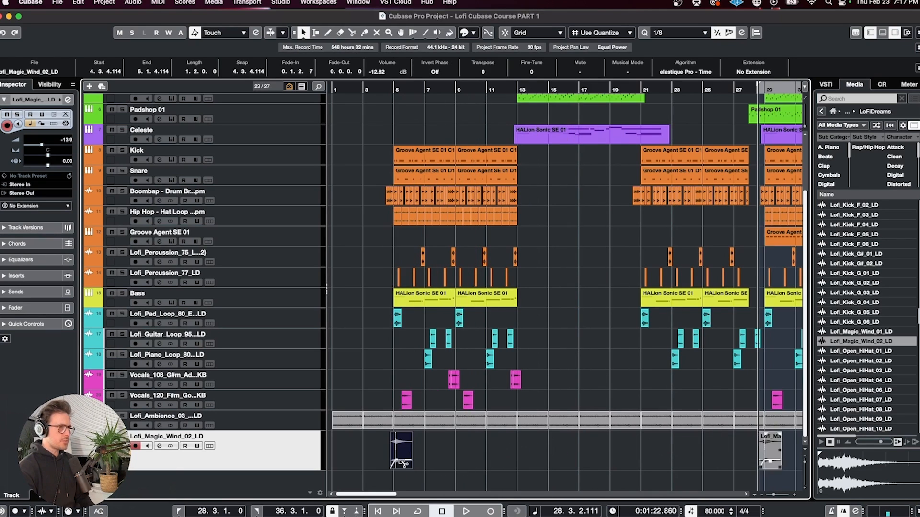
scroll(403, 463, "up", 5)
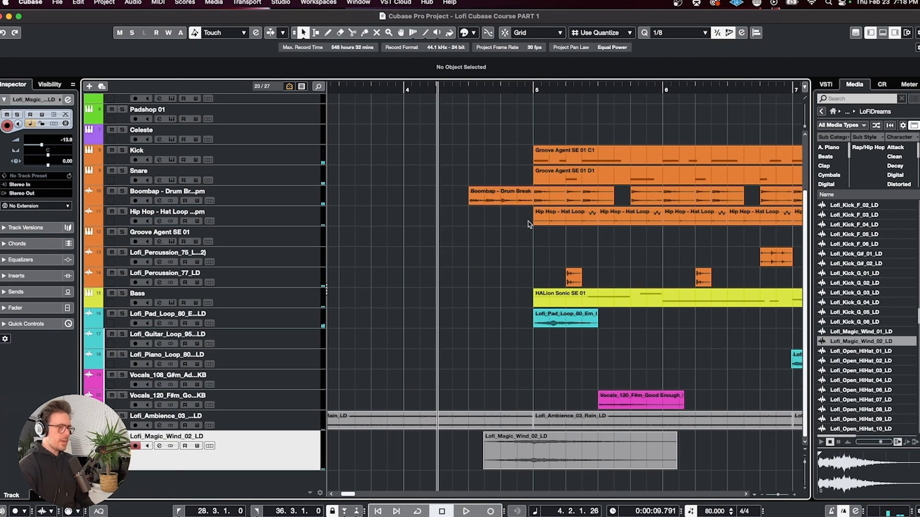
key("space")
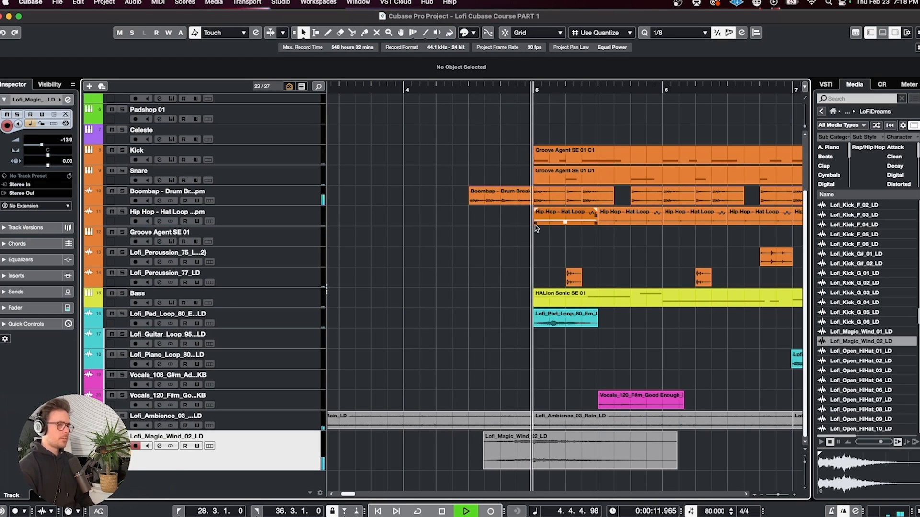
scroll(570, 228, "down", 2)
scroll(578, 231, "right", 3)
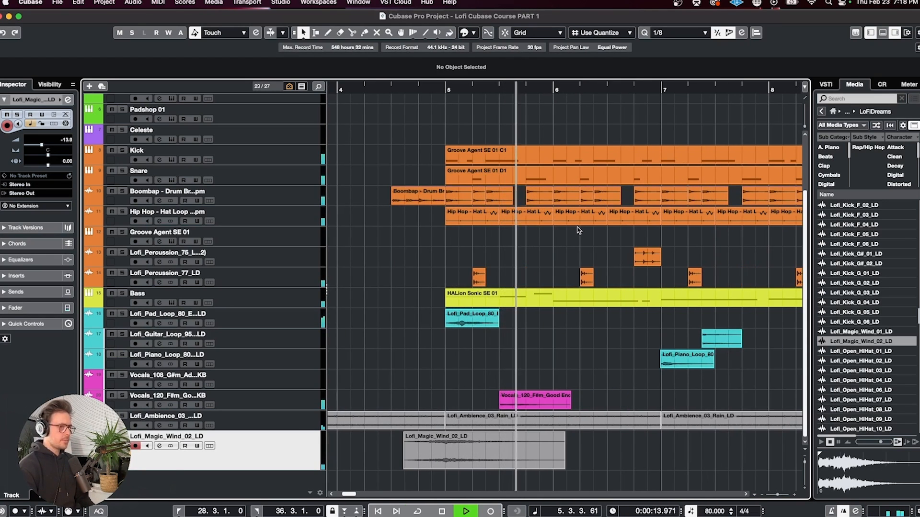
key("space")
scroll(590, 323, "down", 1)
scroll(590, 324, "down", 2)
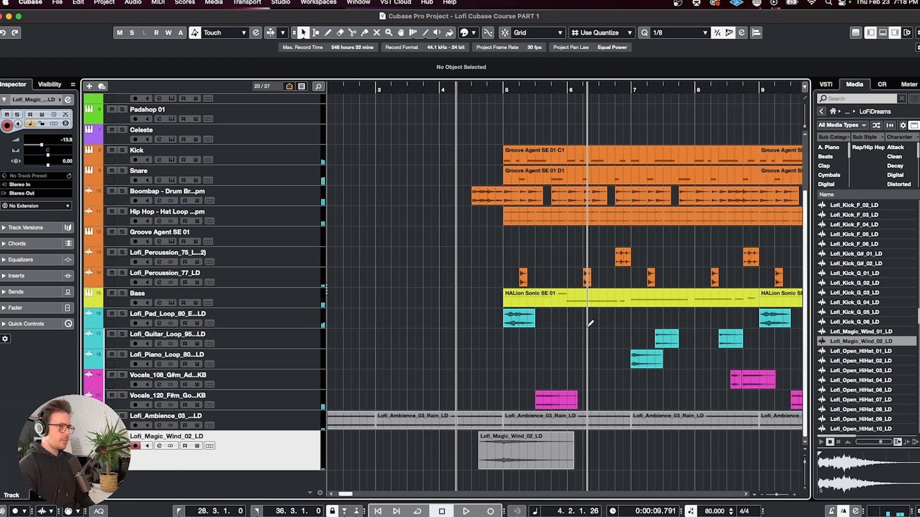
scroll(590, 324, "down", 3)
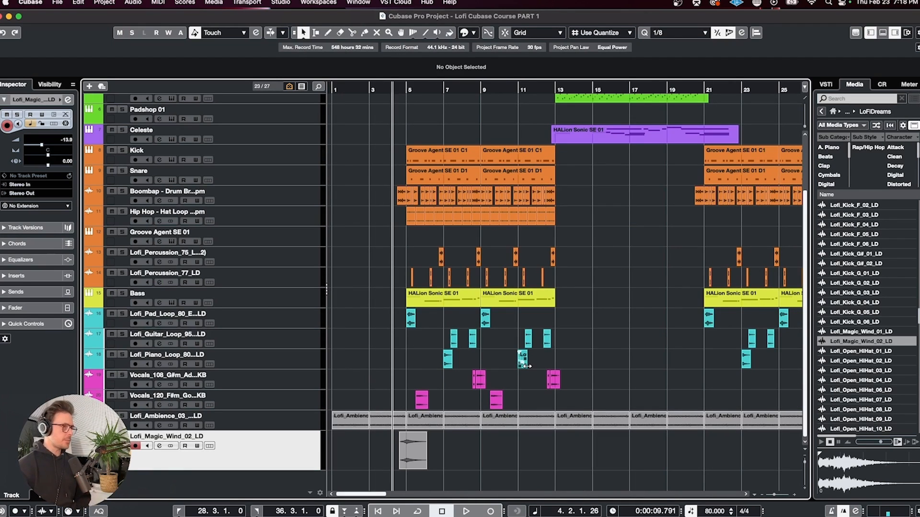
scroll(526, 366, "down", 2)
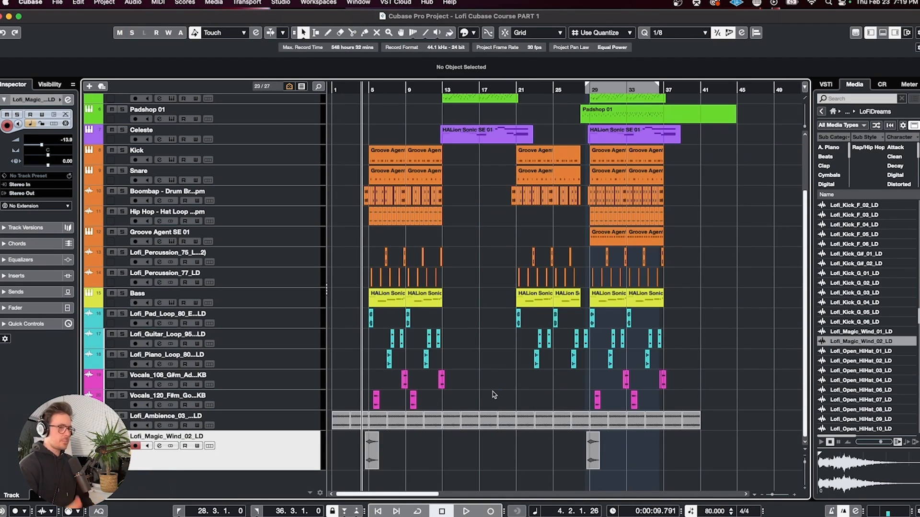
scroll(489, 374, "up", 3)
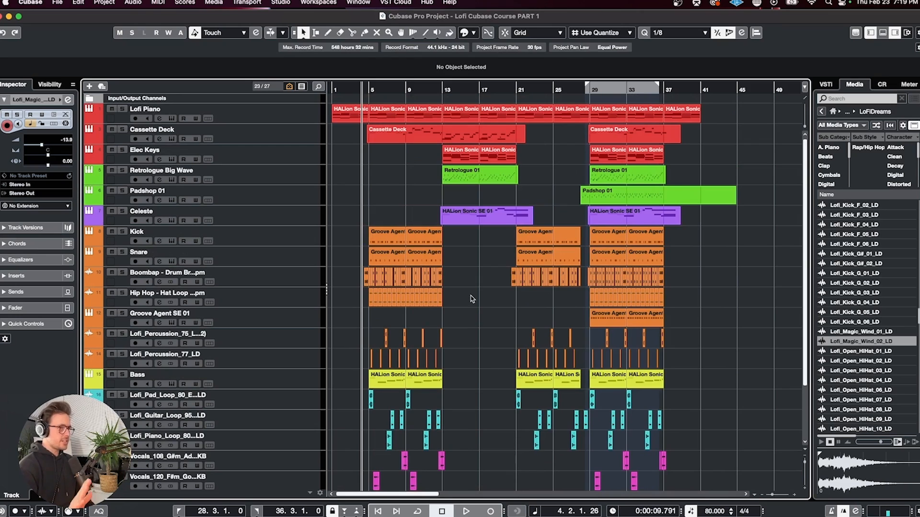